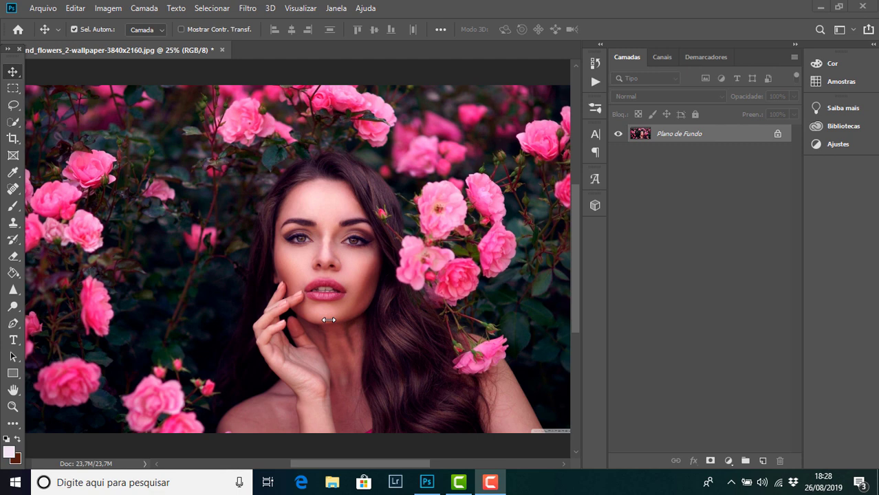
# Copy the portrait's background layer into a new layer, Camada 1, using Ctrl+J.
pyautogui.click(35, 67)
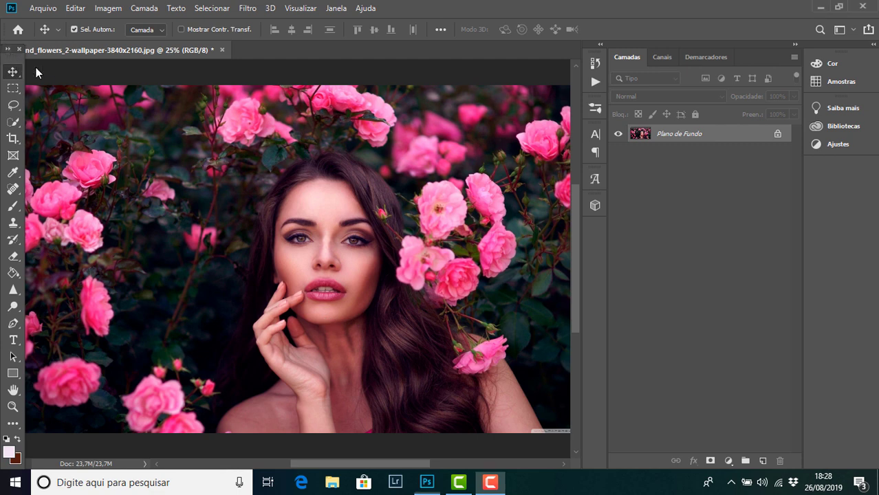
pyautogui.hotkey('ctrl', 'j')
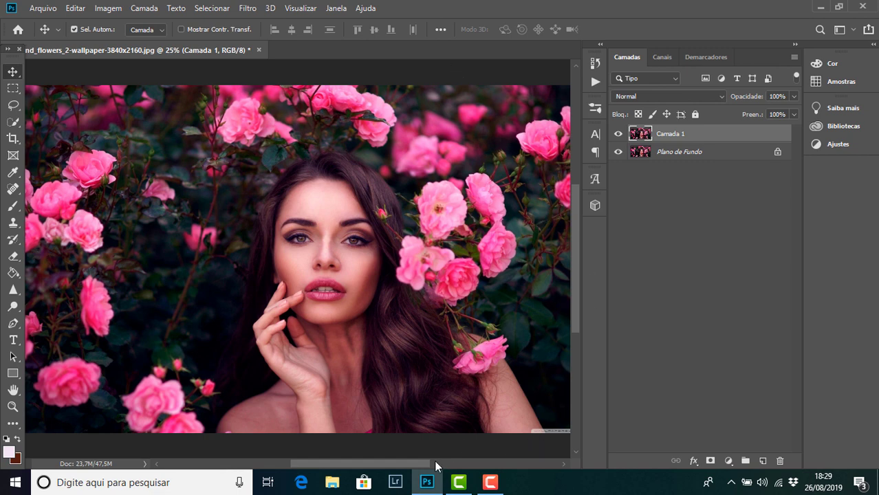
pyautogui.moveTo(383, 465); pyautogui.dragTo(367, 465)
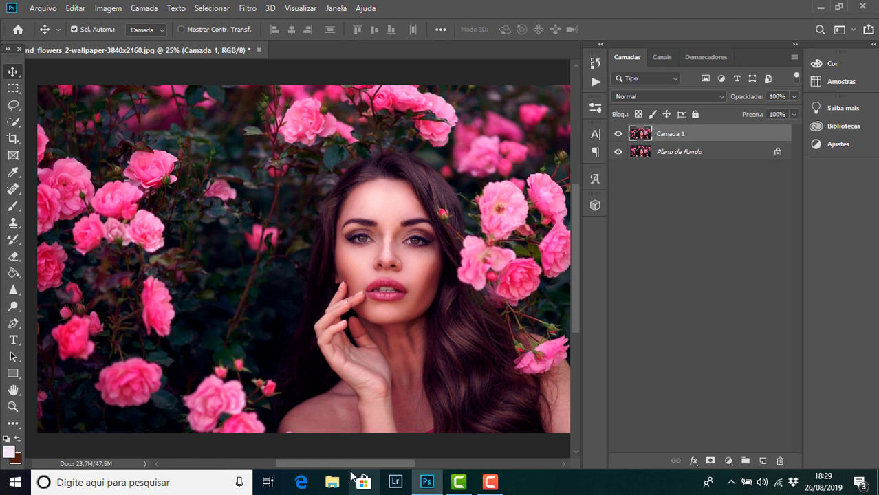
pyautogui.moveTo(362, 465); pyautogui.dragTo(371, 473)
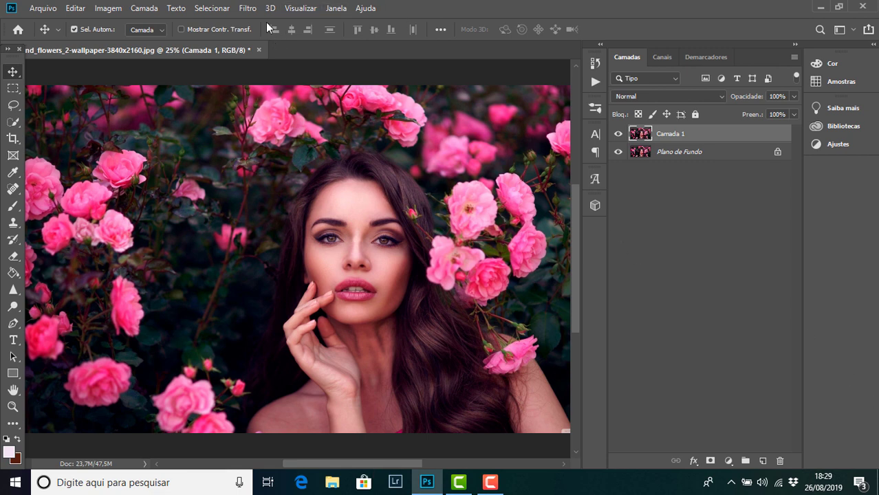
# Open the Pintura a óleo filter with Visualizar on and Estilização lowered to 4,2.
pyautogui.click(248, 8)
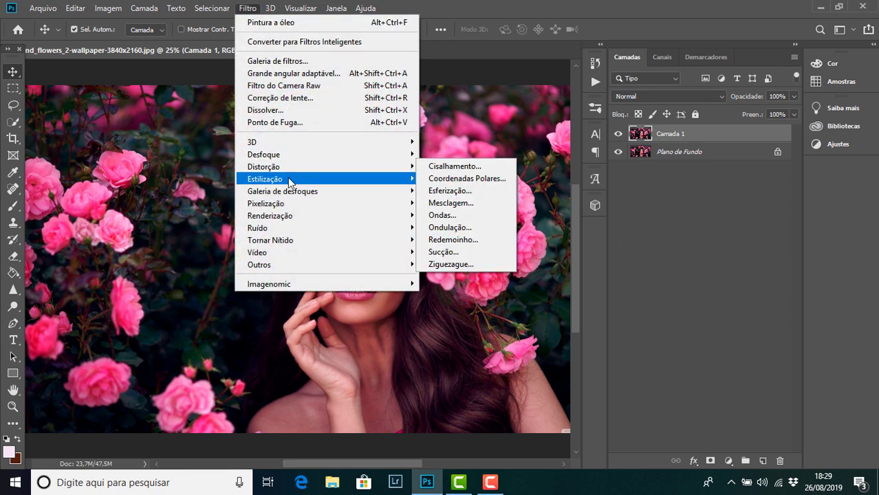
pyautogui.moveTo(264, 179)
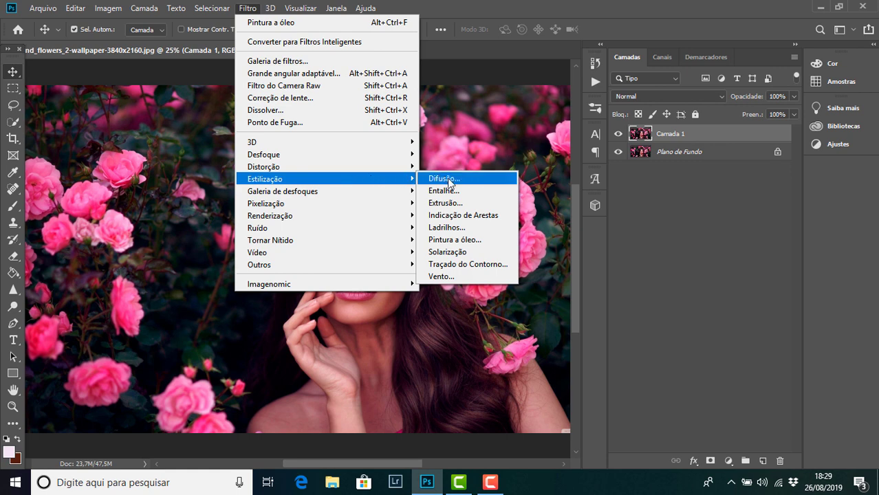
pyautogui.click(475, 244)
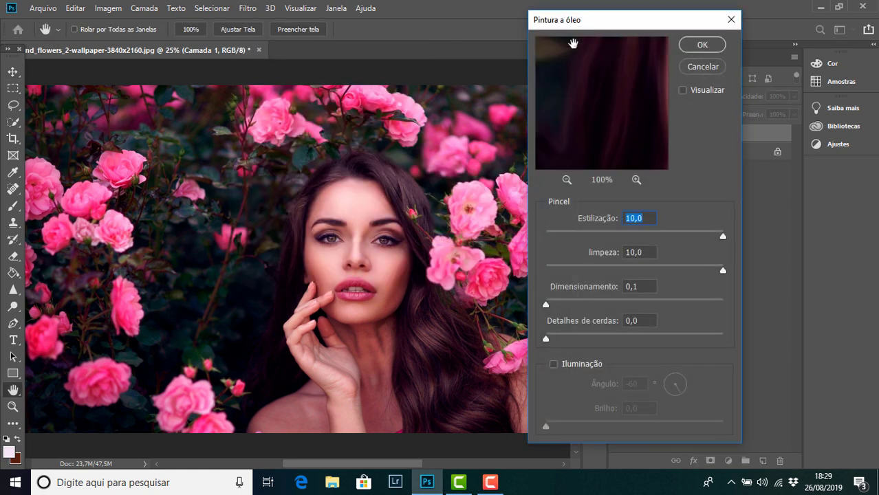
pyautogui.moveTo(577, 23)
pyautogui.mouseDown()
pyautogui.moveTo(508, 28)
pyautogui.moveTo(539, 14)
pyautogui.mouseUp()
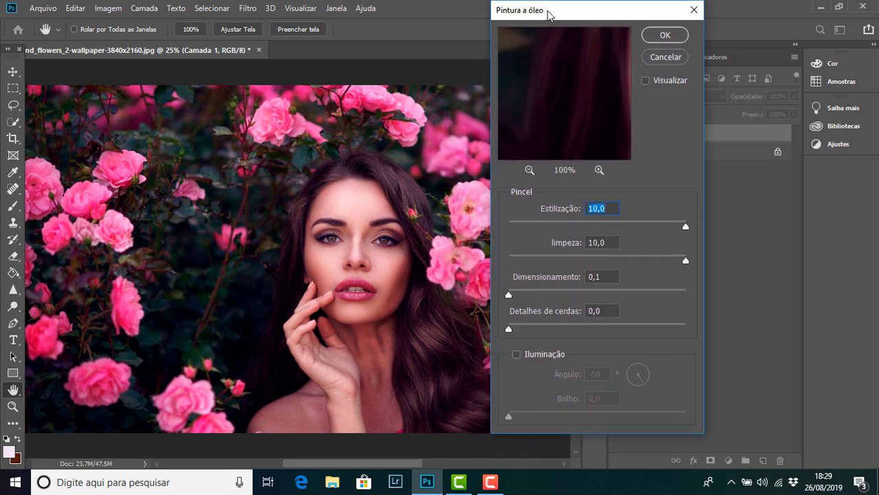
pyautogui.click(646, 80)
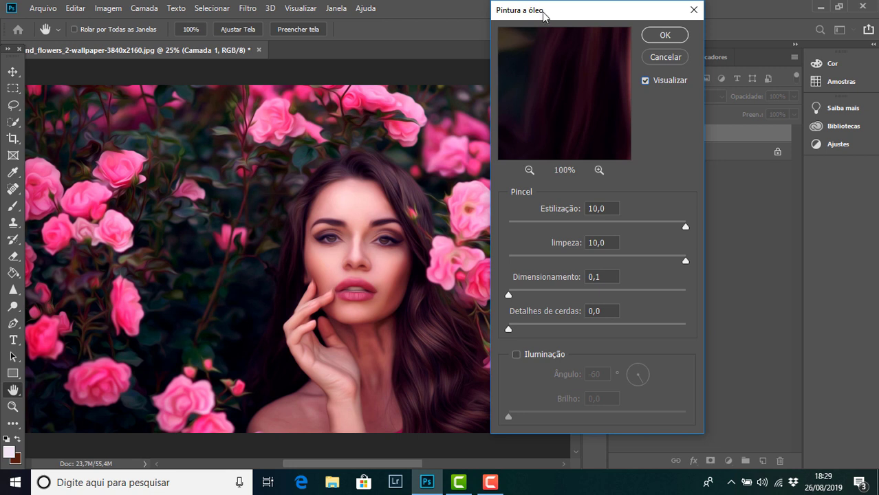
pyautogui.moveTo(554, 14); pyautogui.dragTo(585, 16)
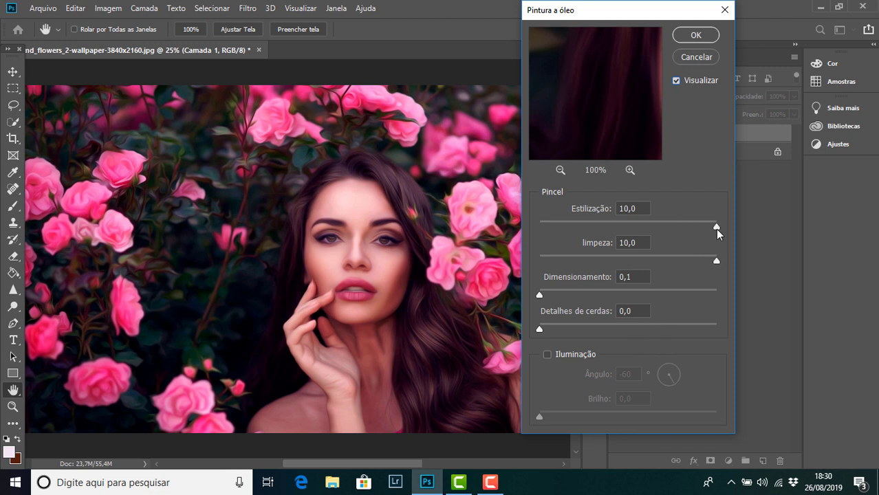
pyautogui.moveTo(716, 227); pyautogui.dragTo(613, 227)
# Set the Pintura a óleo Estilização value to exactly 7,5.
pyautogui.moveTo(612, 227); pyautogui.dragTo(721, 227)
pyautogui.moveTo(716, 227); pyautogui.dragTo(673, 229)
pyautogui.click(640, 209)
pyautogui.press('BackSpace')
pyautogui.write('5')
# Try several limpeza values, settling on 6,4.
pyautogui.moveTo(716, 261); pyautogui.dragTo(623, 261)
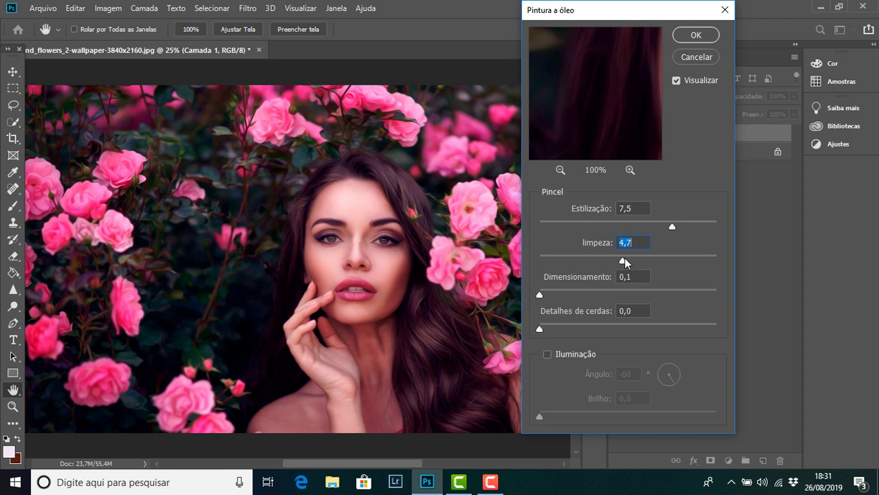
pyautogui.moveTo(623, 261); pyautogui.dragTo(746, 261)
pyautogui.moveTo(696, 259)
pyautogui.mouseDown()
pyautogui.moveTo(639, 260)
pyautogui.moveTo(657, 264)
pyautogui.mouseUp()
pyautogui.moveTo(661, 260); pyautogui.dragTo(722, 261)
pyautogui.scroll(2, 268, 231)
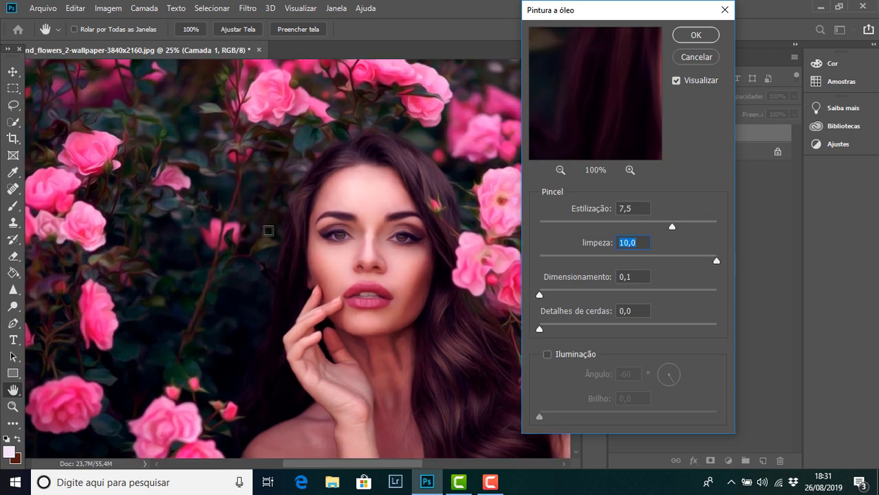
pyautogui.scroll(1, 268, 230)
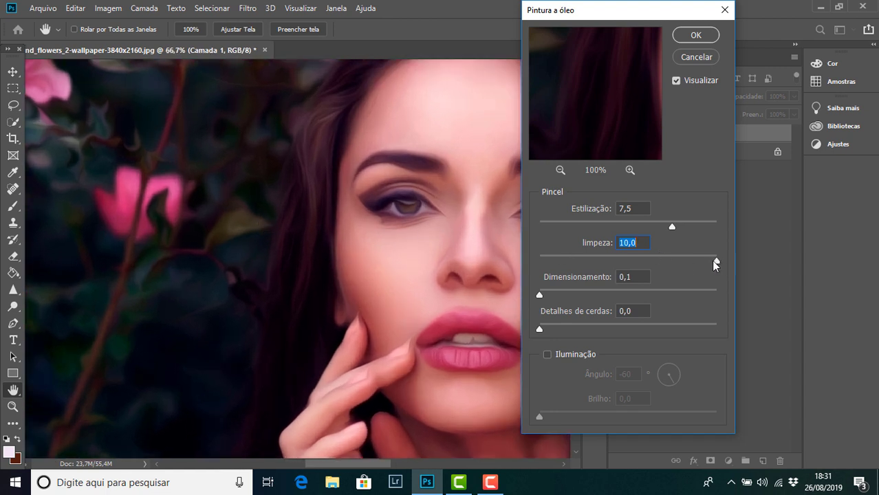
pyautogui.moveTo(717, 261); pyautogui.dragTo(629, 267)
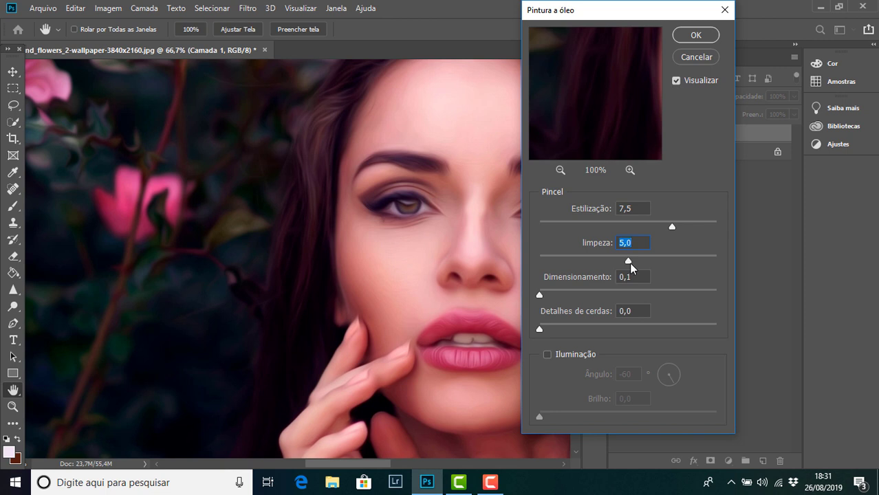
pyautogui.moveTo(630, 264); pyautogui.dragTo(724, 261)
pyautogui.moveTo(716, 261); pyautogui.dragTo(653, 264)
pyautogui.click(548, 355)
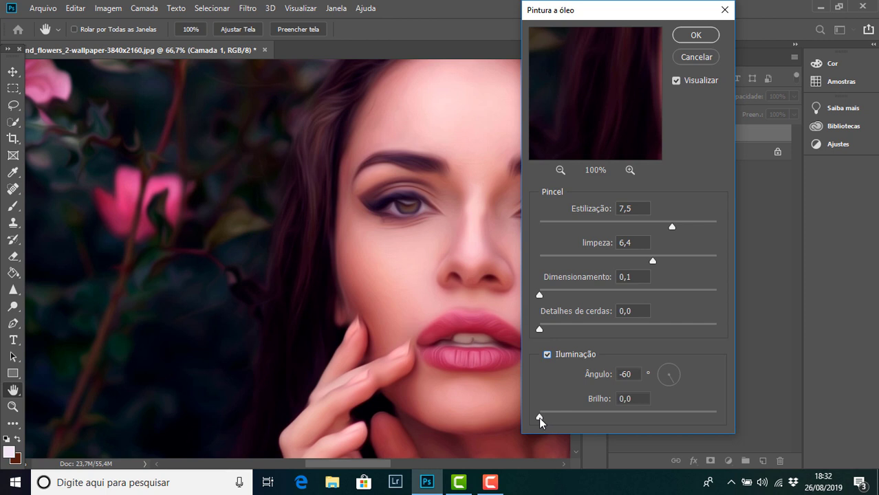
pyautogui.moveTo(540, 418); pyautogui.dragTo(651, 419)
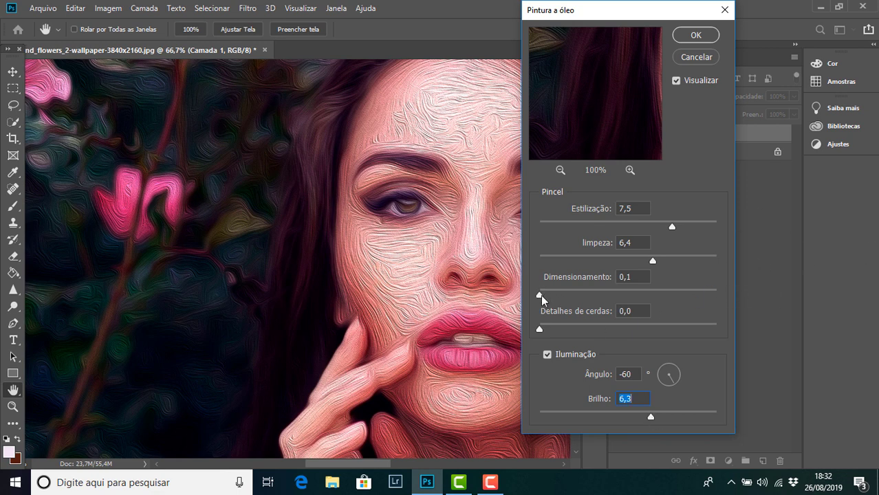
pyautogui.moveTo(540, 296); pyautogui.dragTo(612, 296)
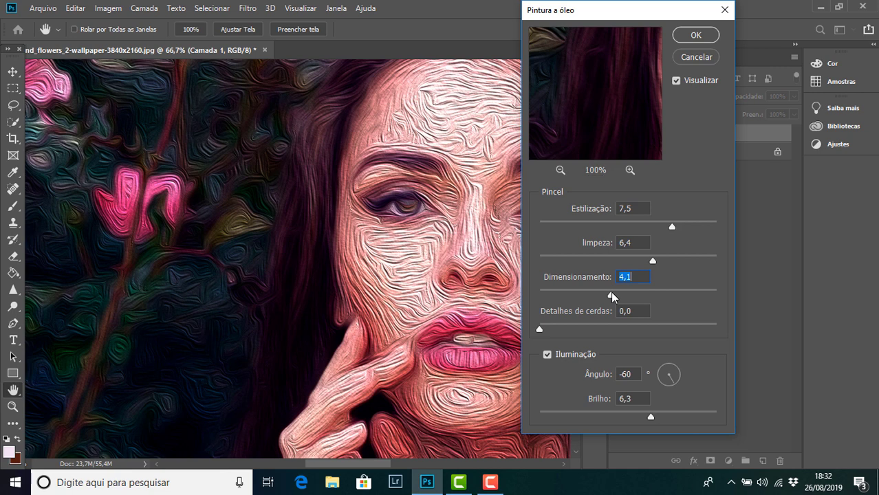
pyautogui.moveTo(612, 296); pyautogui.dragTo(539, 296)
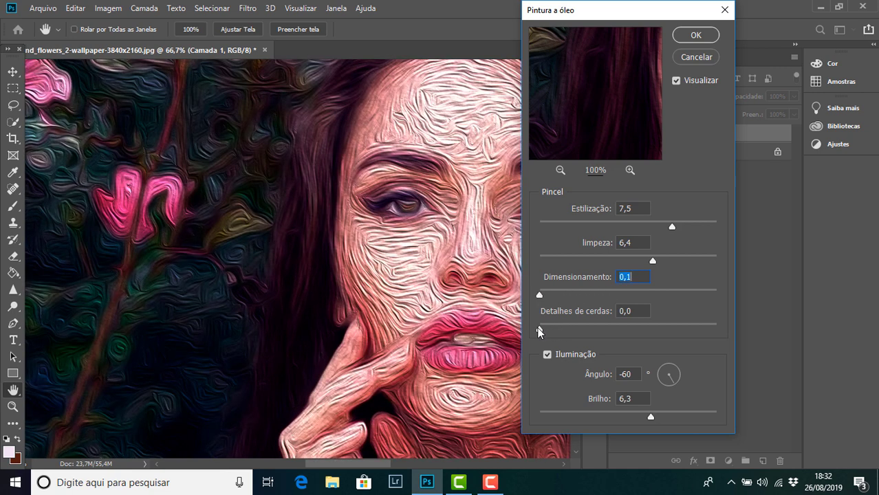
pyautogui.moveTo(538, 331)
pyautogui.mouseDown()
pyautogui.moveTo(627, 335)
pyautogui.moveTo(539, 332)
pyautogui.mouseUp()
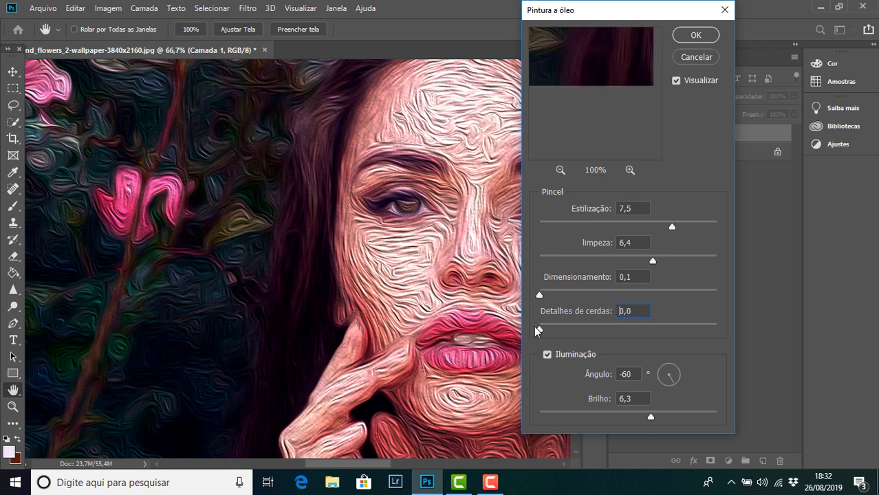
pyautogui.moveTo(650, 417); pyautogui.dragTo(539, 417)
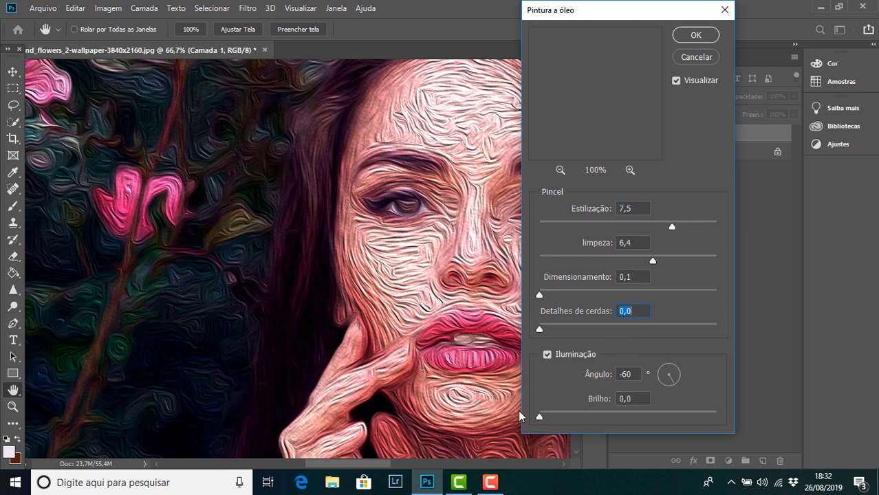
pyautogui.click(547, 355)
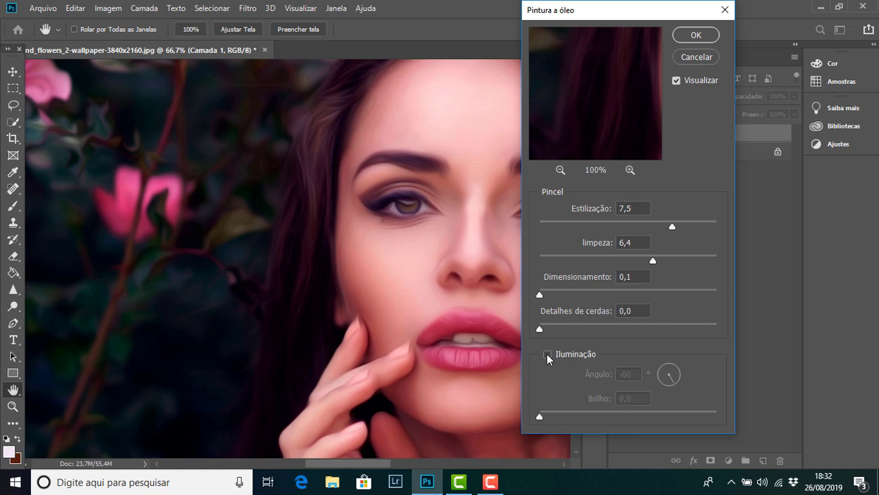
pyautogui.hotkey('ctrl', '-')
pyautogui.hotkey('ctrl', '-')
pyautogui.hotkey('ctrl', '-')
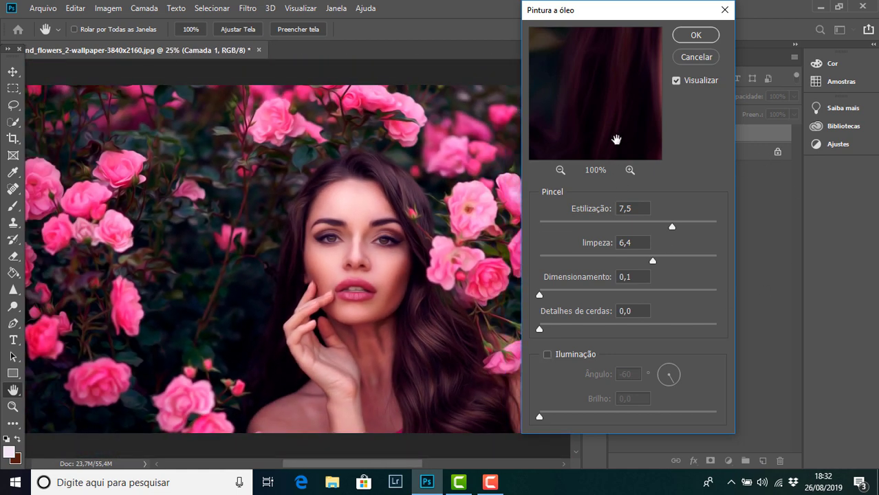
# Apply the Pintura a óleo filter to Camada 1, keeping 100% opacity, and reselect the layer.
pyautogui.click(696, 35)
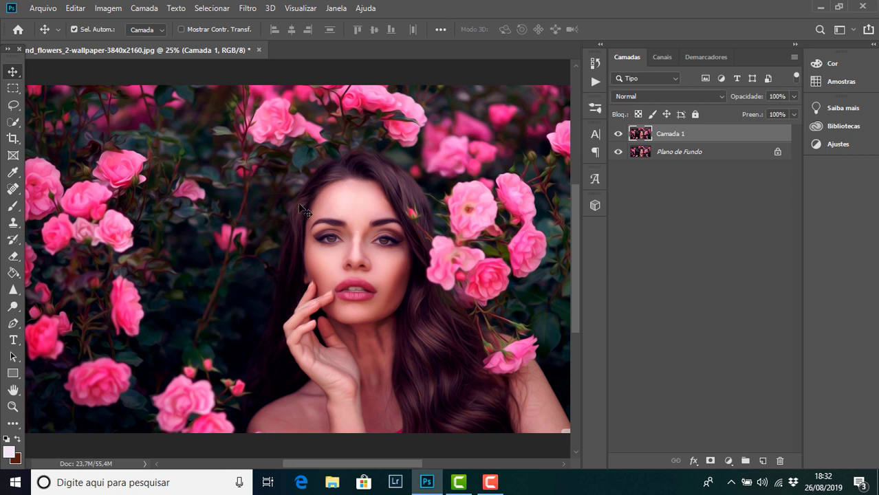
pyautogui.click(794, 97)
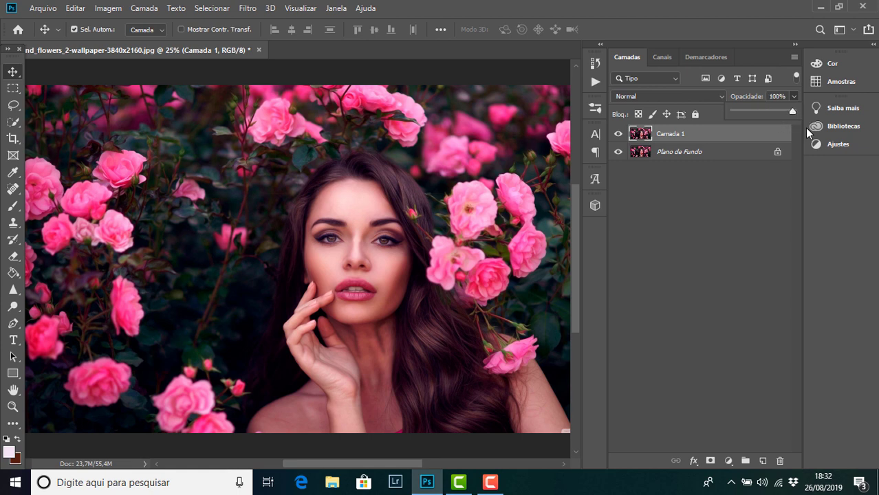
pyautogui.click(688, 300)
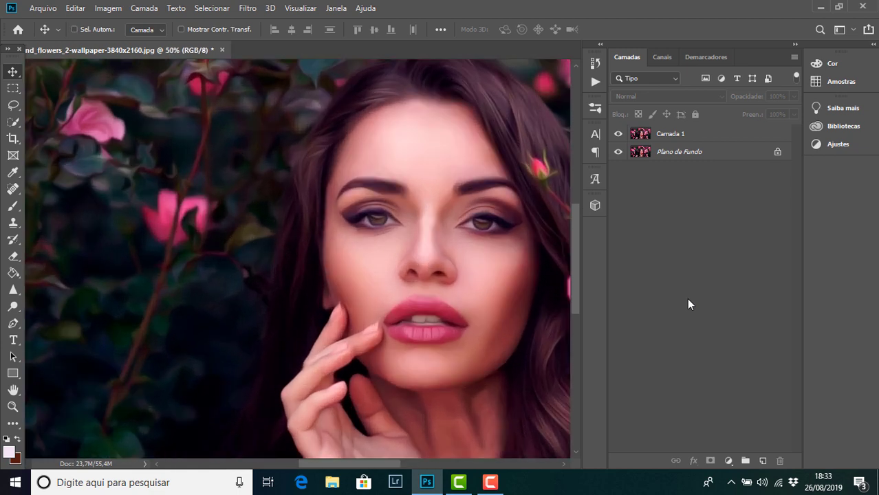
pyautogui.hotkey('ctrl', '-')
pyautogui.hotkey('ctrl', '-')
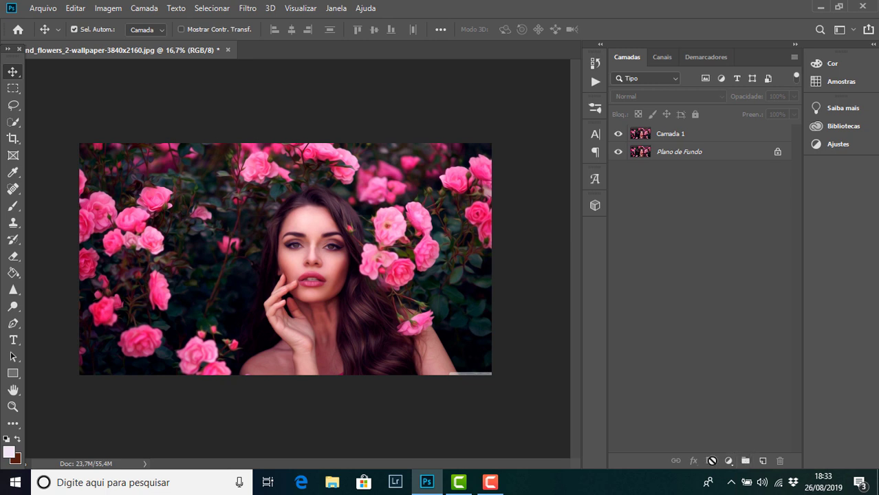
pyautogui.click(693, 137)
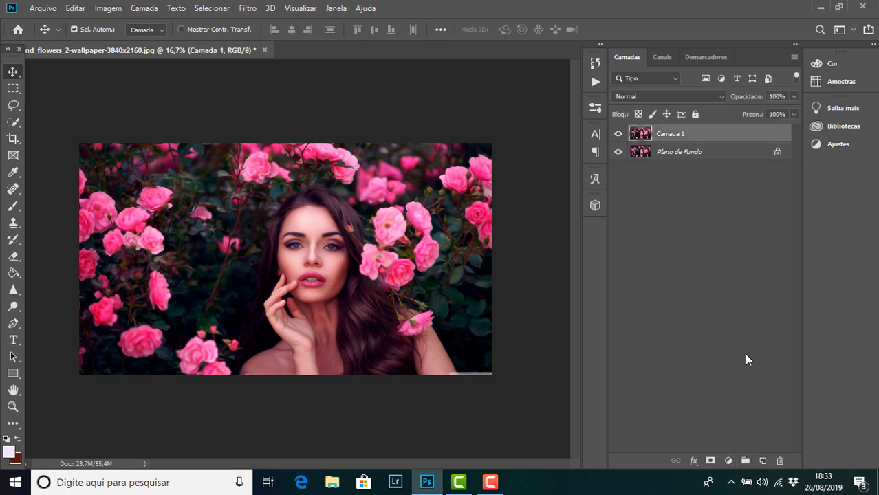
# Add a layer mask to Camada 1 and paint black over the lips.
pyautogui.click(709, 461)
pyautogui.hotkey('ctrl', '2')
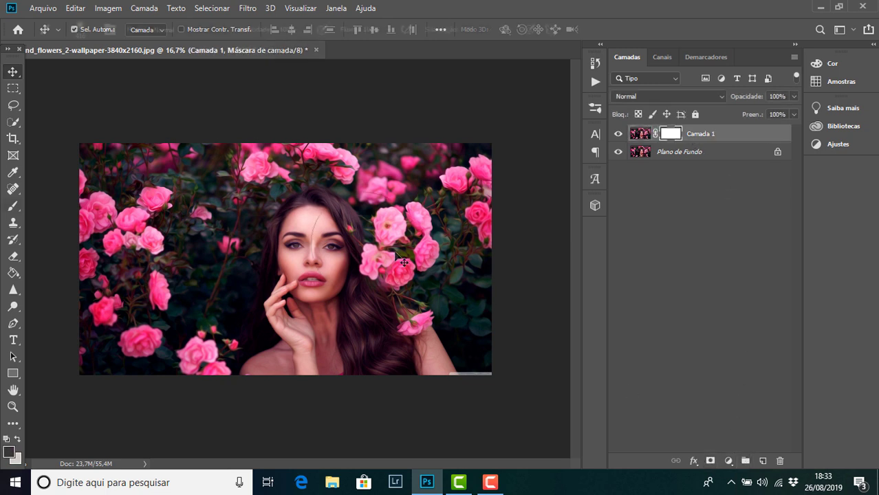
pyautogui.press('b')
pyautogui.hotkey('ctrl', '+')
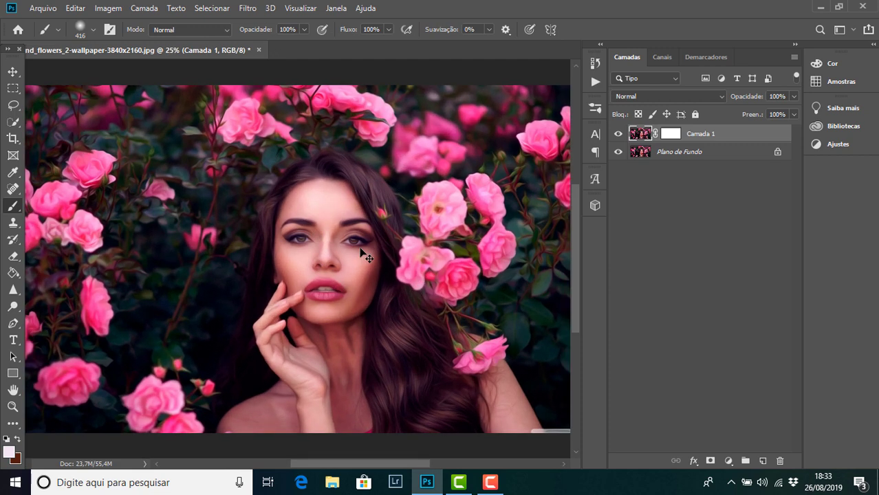
pyautogui.click(671, 134)
pyautogui.click(18, 438)
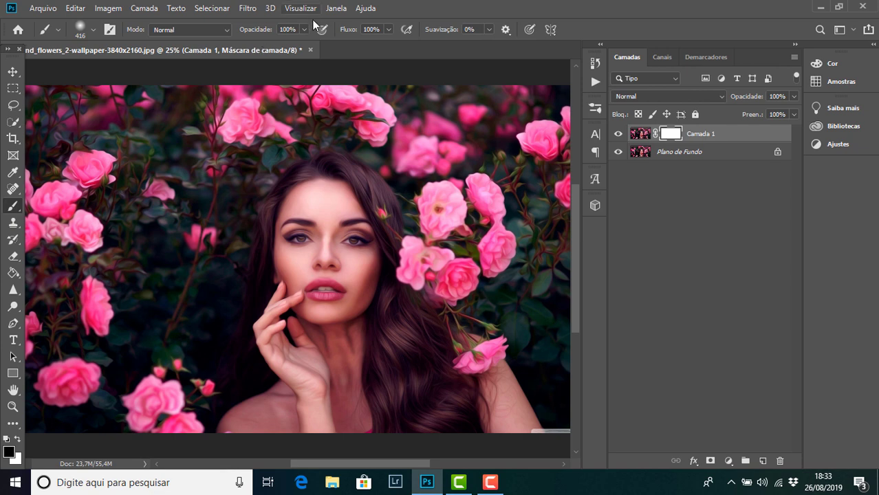
pyautogui.click(313, 285)
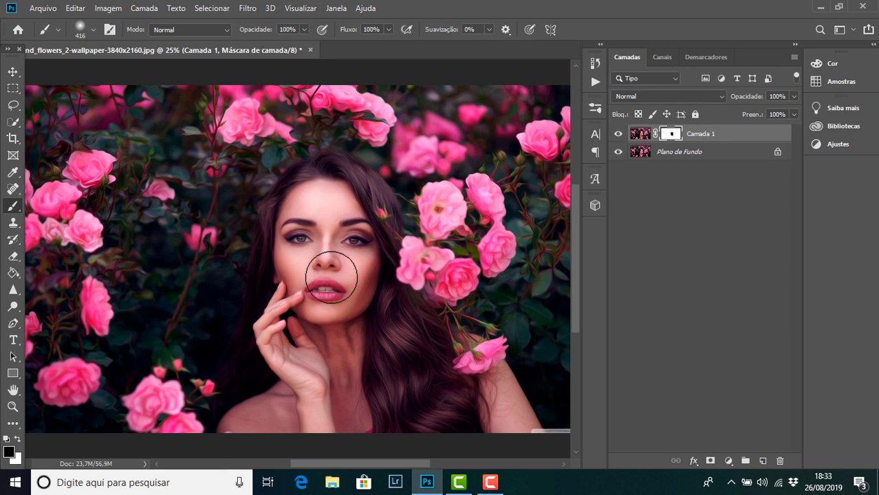
# Set a 190 px brush and mask the oil effect off the face, neck and hand.
pyautogui.hotkey('ctrl', '+')
pyautogui.hotkey('ctrl', '+')
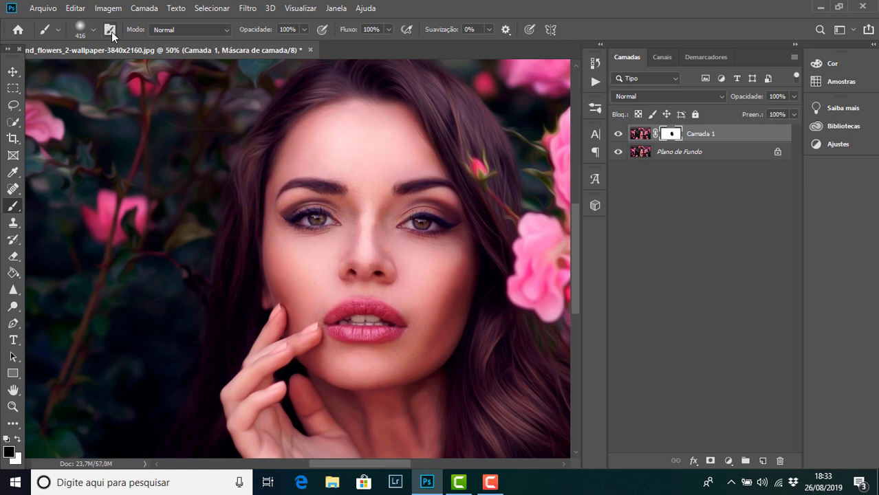
pyautogui.click(94, 28)
pyautogui.doubleClick(137, 53)
pyautogui.write('190')
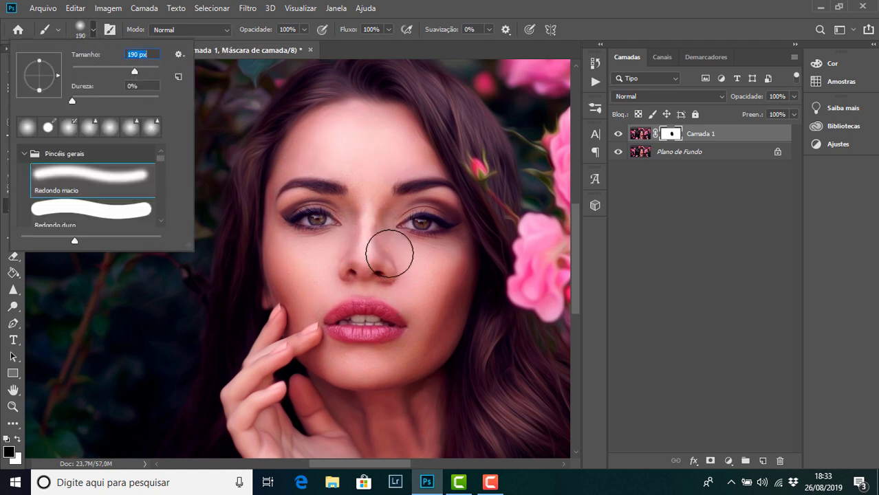
pyautogui.press('Return')
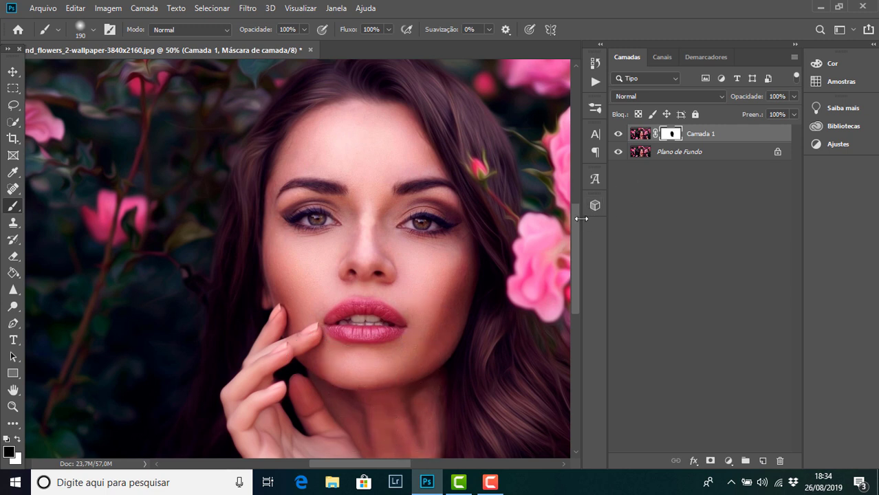
pyautogui.moveTo(576, 219); pyautogui.dragTo(576, 260)
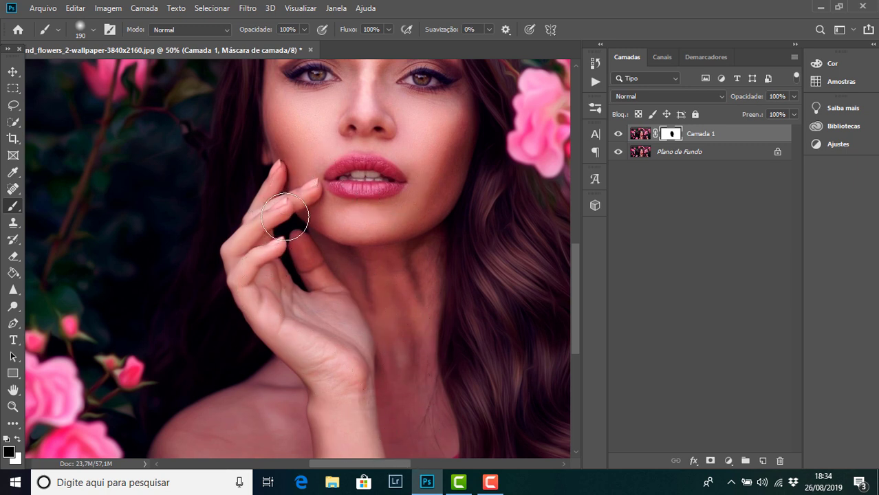
pyautogui.moveTo(574, 300); pyautogui.dragTo(574, 334)
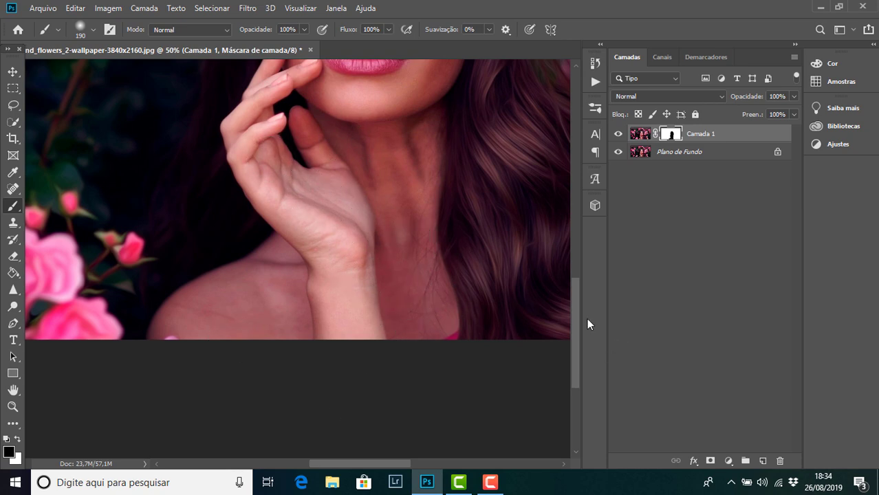
pyautogui.scroll(1, 577, 296)
pyautogui.scroll(5, 577, 296)
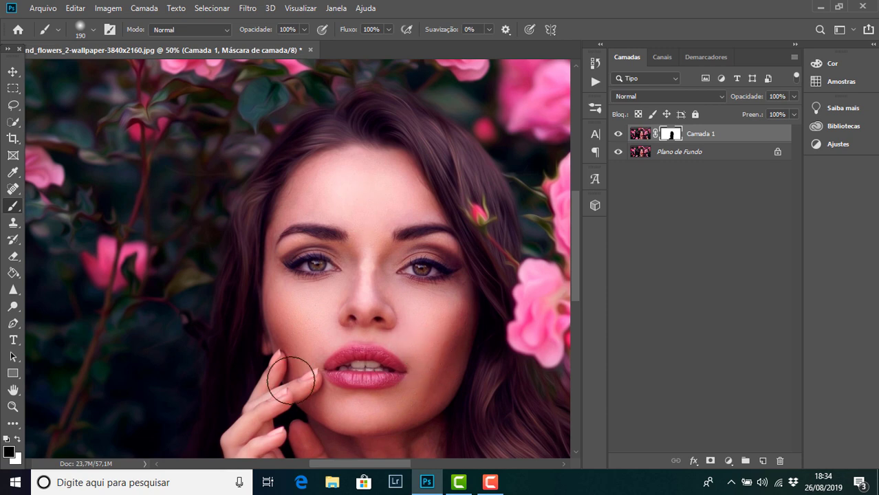
pyautogui.hotkey('ctrl', '-')
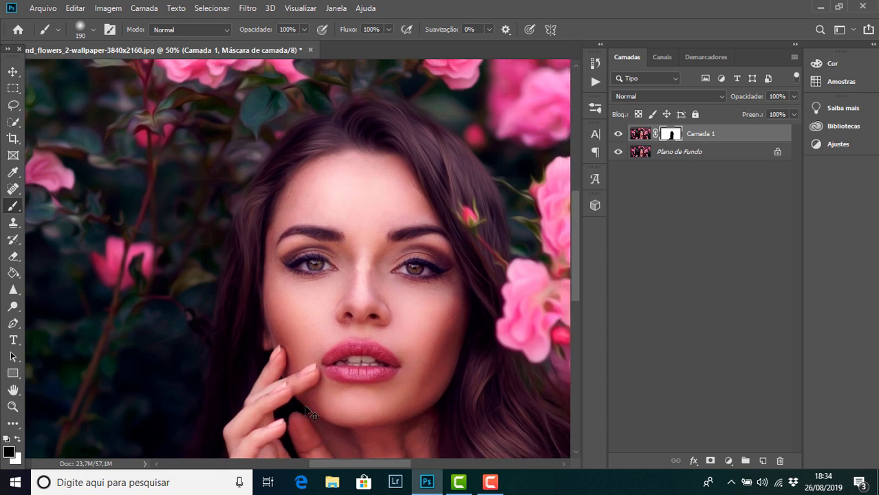
pyautogui.hotkey('ctrl', '-')
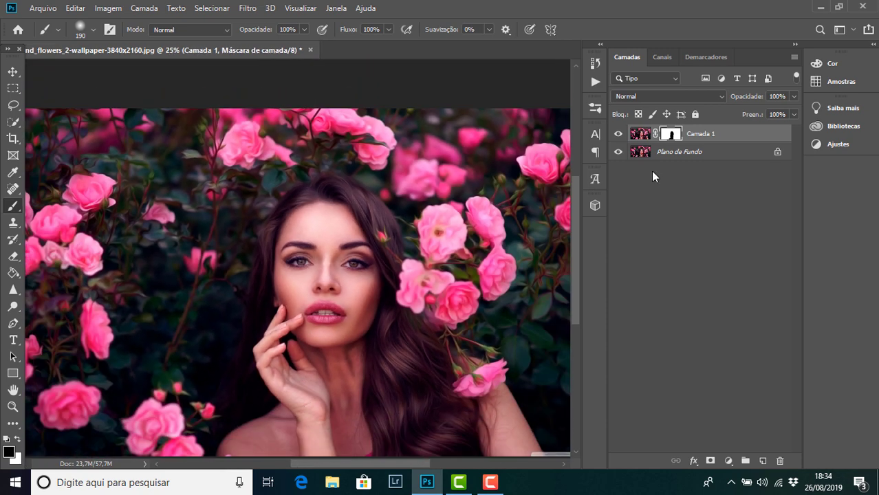
pyautogui.scroll(-5, 398, 379)
pyautogui.scroll(4, 529, 261)
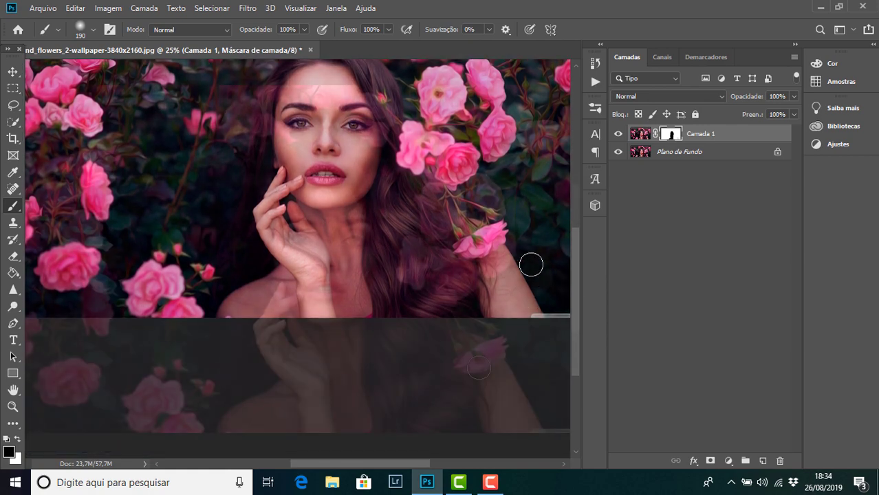
pyautogui.hotkey('ctrl', '+')
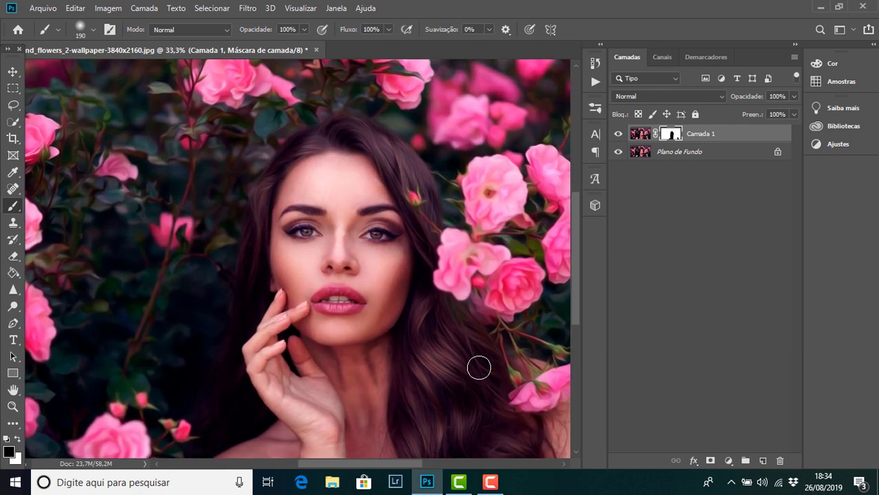
pyautogui.hotkey('ctrl', '+')
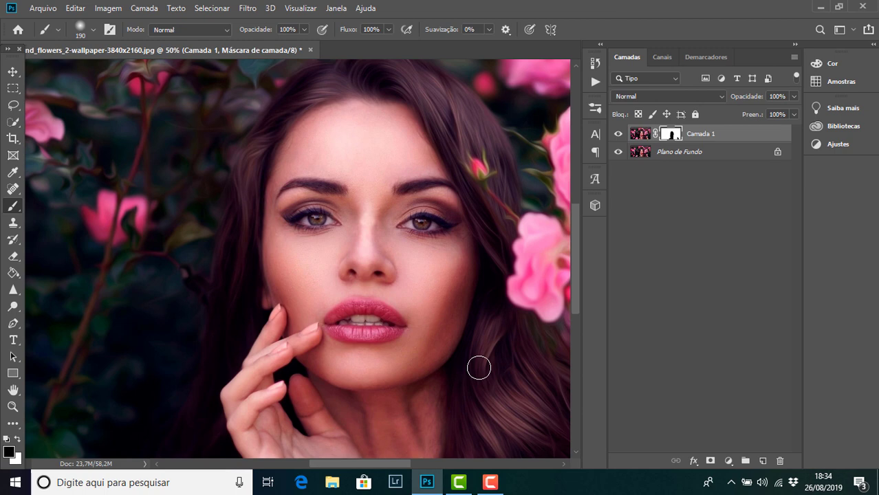
pyautogui.hotkey('ctrl', '-')
pyautogui.hotkey('ctrl', '-')
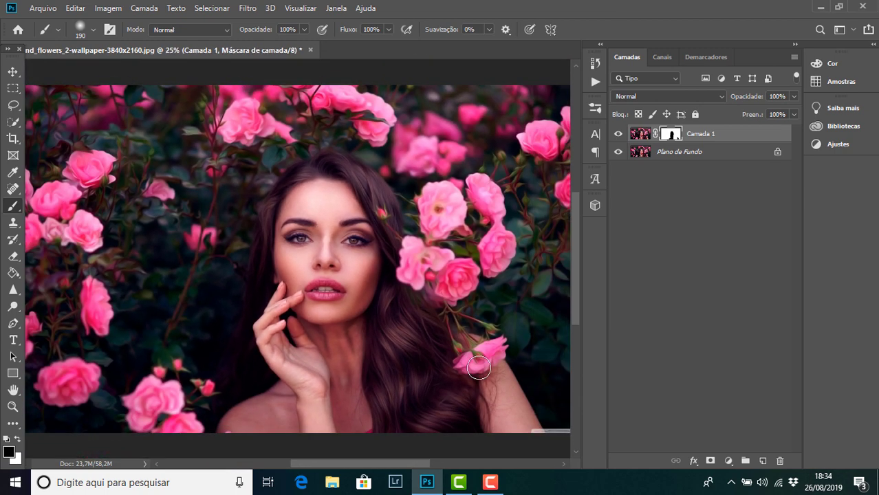
pyautogui.hotkey('ctrl', '-')
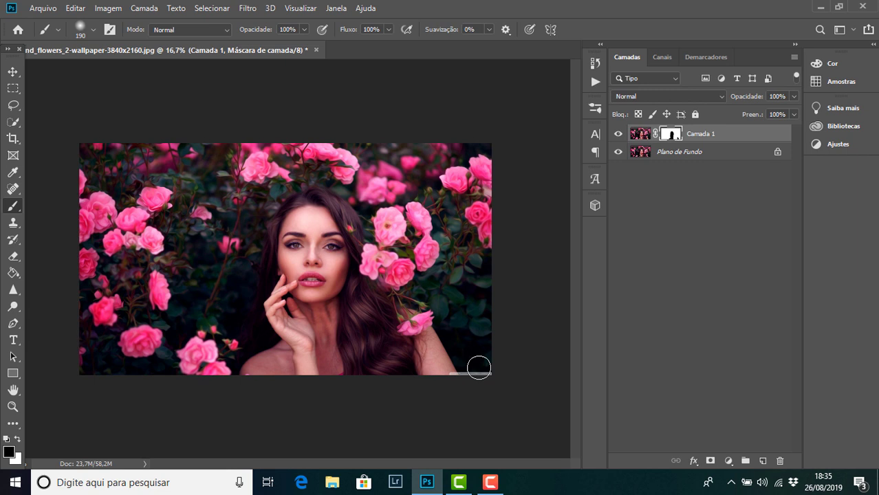
pyautogui.hotkey('ctrl', '+')
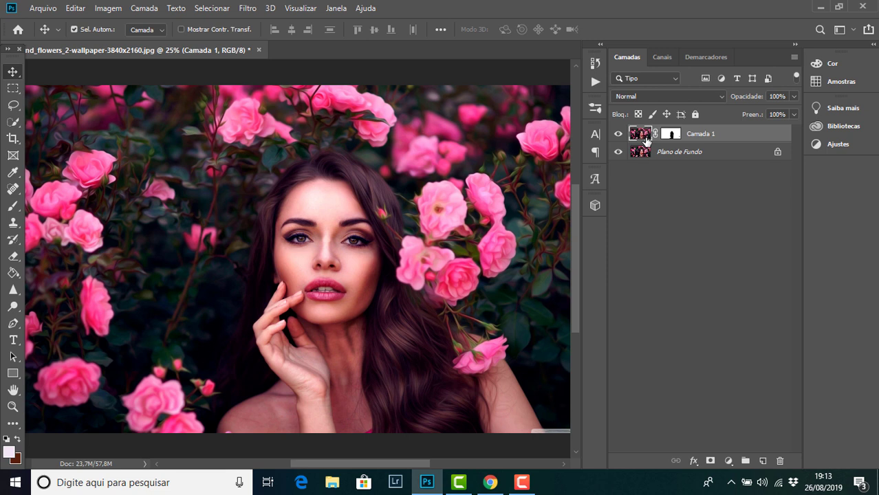
# Target Camada 1's layer mask with the brush, painting in black.
pyautogui.click(670, 134)
pyautogui.press('d')
pyautogui.press('b')
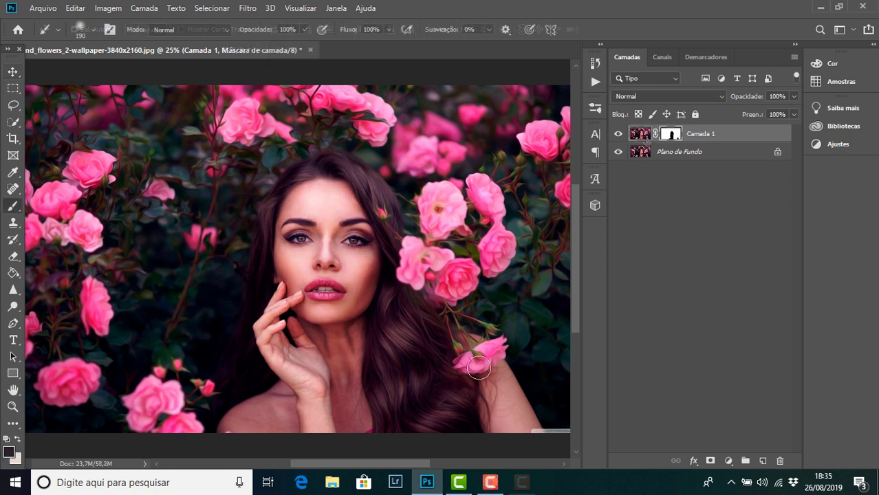
pyautogui.press('x')
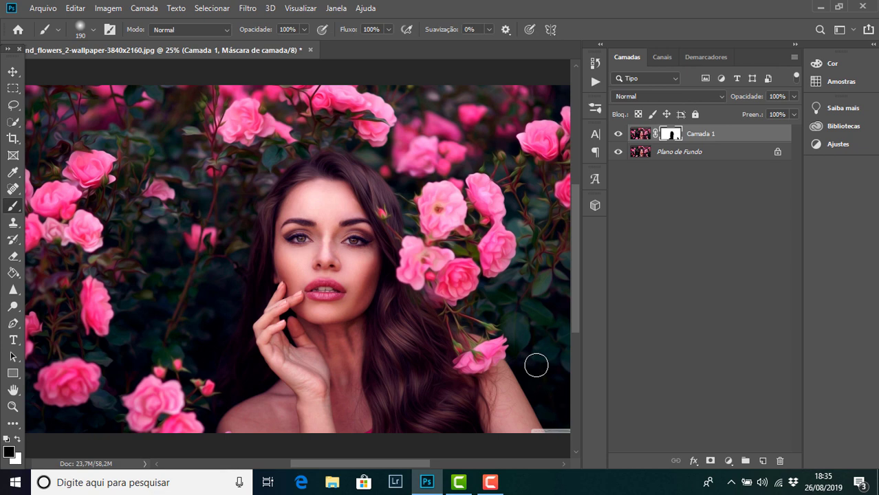
pyautogui.hotkey('ctrl', '+')
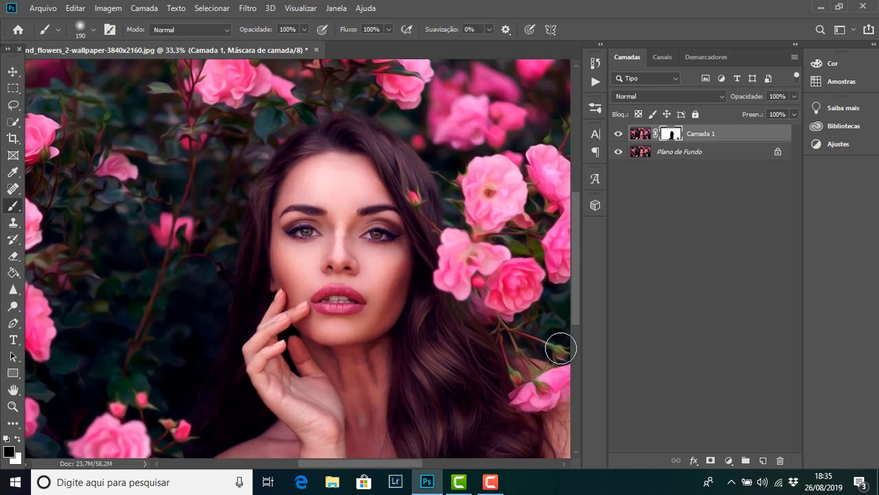
# Paint the mask at 41% brush opacity, then compare by hiding and showing Camada 1.
pyautogui.click(304, 29)
pyautogui.moveTo(307, 44); pyautogui.dragTo(270, 44)
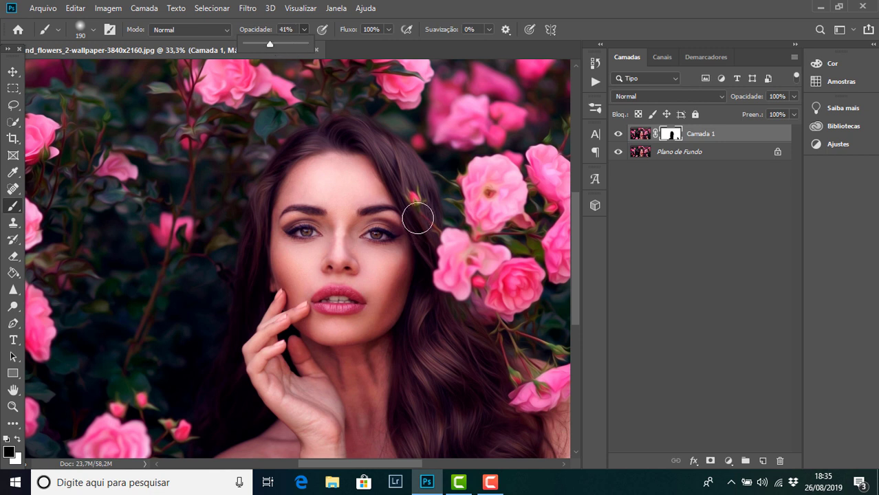
pyautogui.click(411, 191)
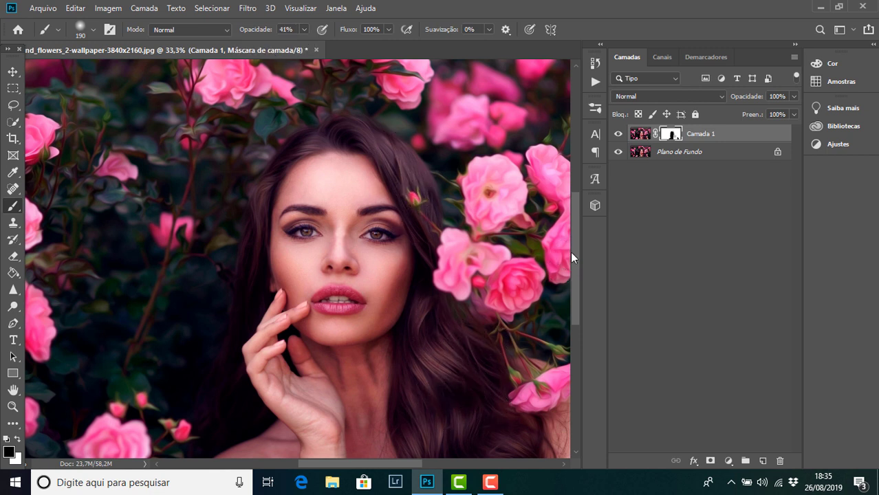
pyautogui.moveTo(571, 255); pyautogui.dragTo(573, 277)
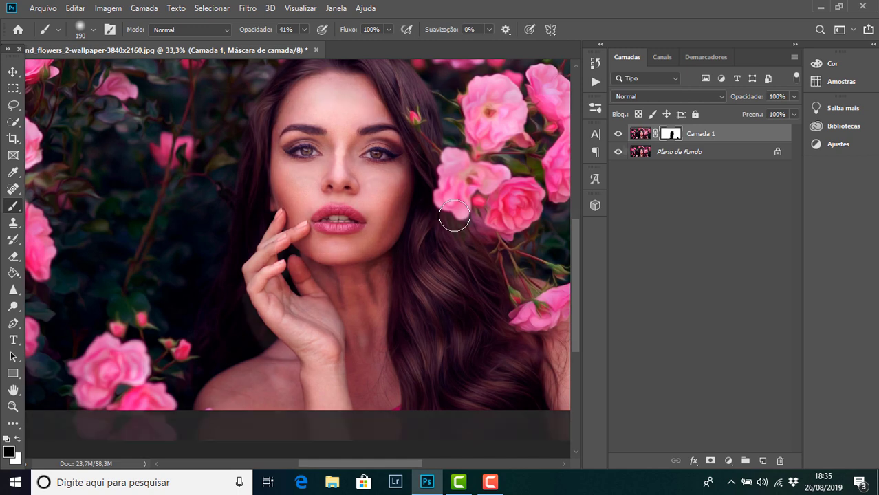
pyautogui.click(618, 134)
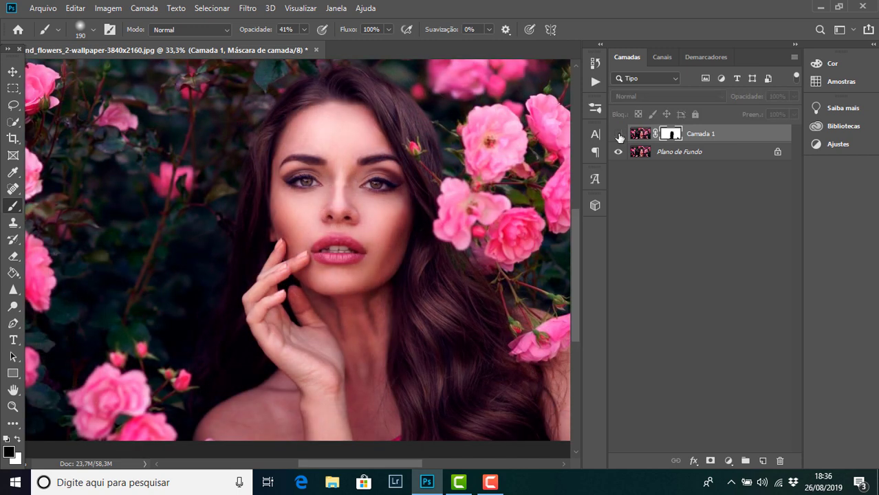
pyautogui.click(619, 134)
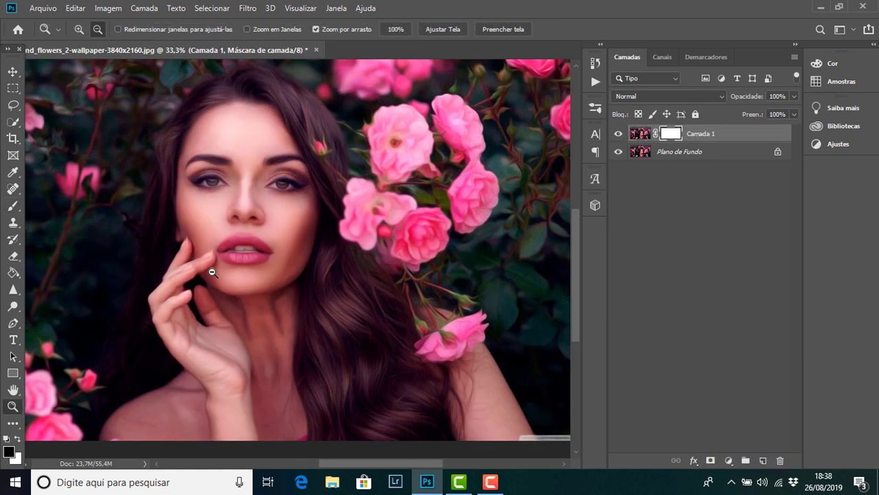
# Set the brush to 80% opacity, then undo the cheek stroke to discard Camada 1's mask.
pyautogui.hotkey('ctrl', '+')
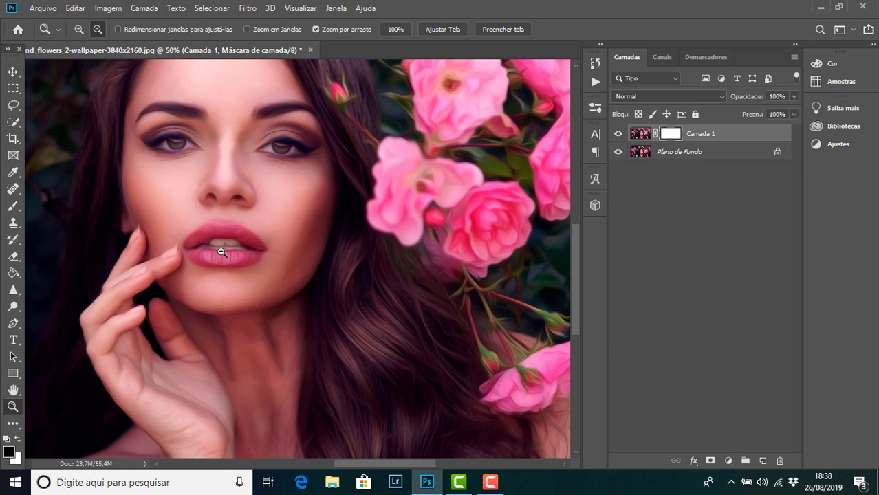
pyautogui.click(13, 206)
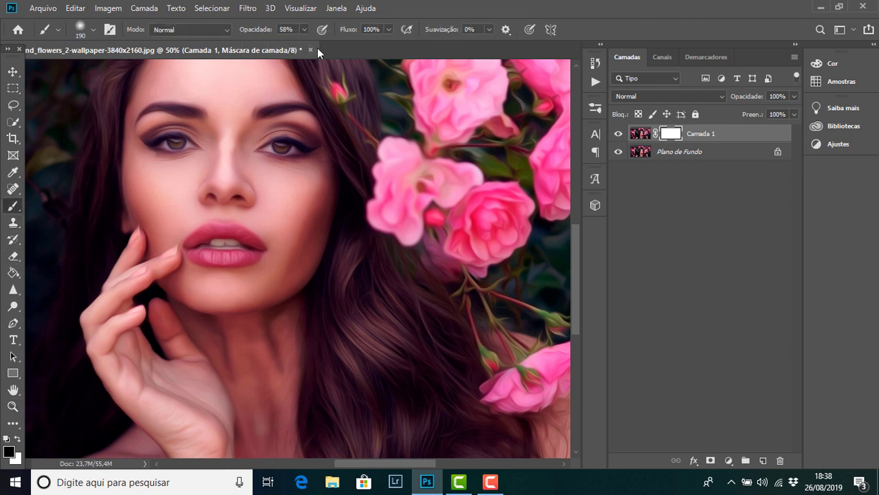
pyautogui.click(303, 29)
pyautogui.moveTo(308, 40); pyautogui.dragTo(318, 47)
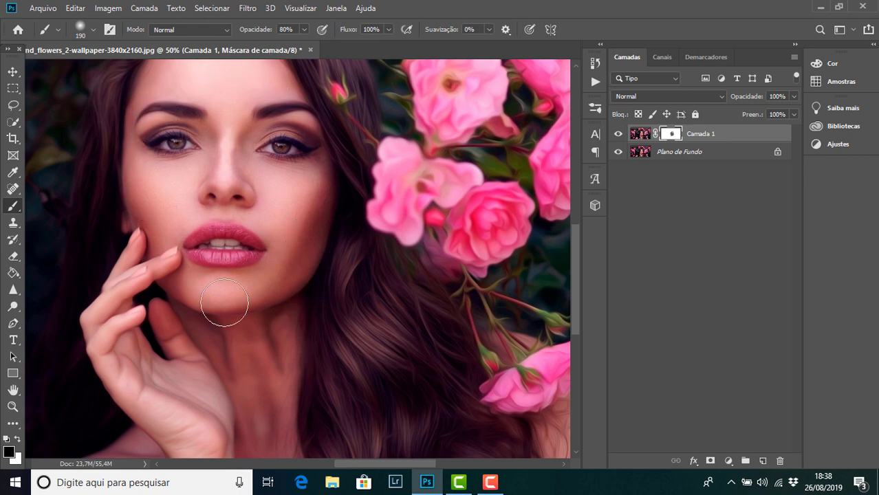
pyautogui.hotkey('ctrl', '+')
pyautogui.hotkey('ctrl', '+')
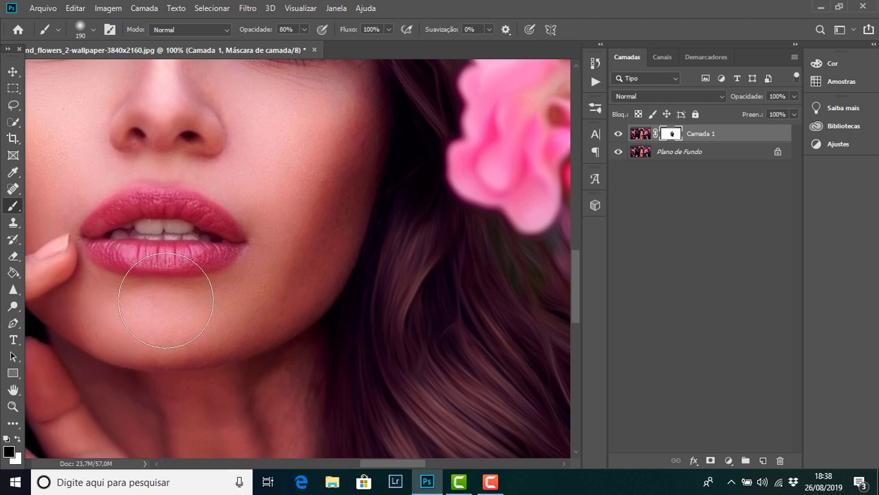
pyautogui.hotkey('ctrl', '-')
pyautogui.hotkey('ctrl', '-')
pyautogui.hotkey('ctrl', '-')
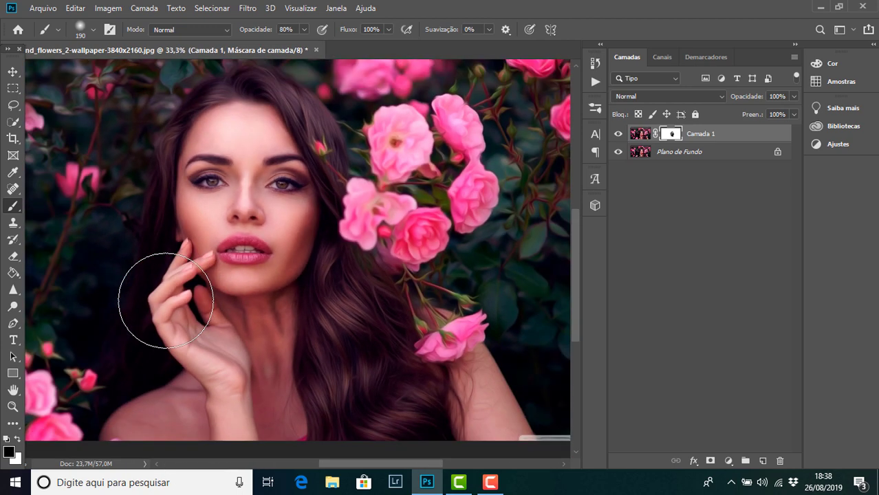
pyautogui.click(294, 262)
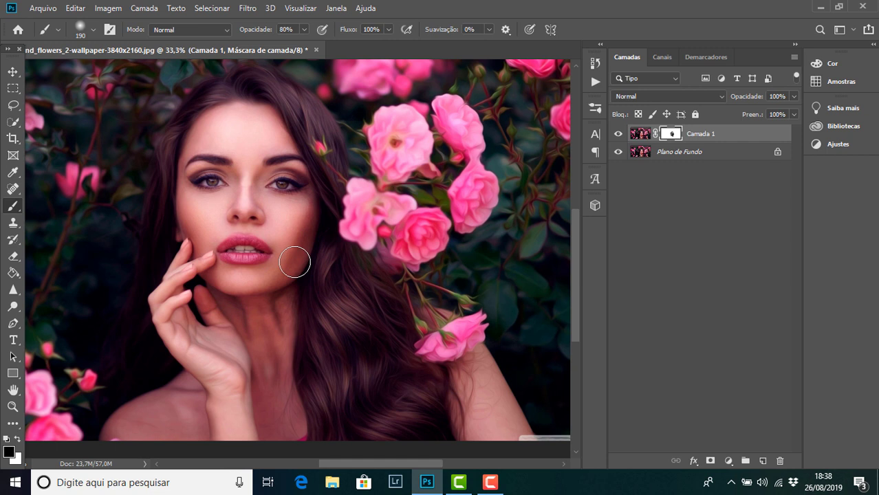
pyautogui.hotkey('ctrl', 'z')
pyautogui.hotkey('ctrl', 'z')
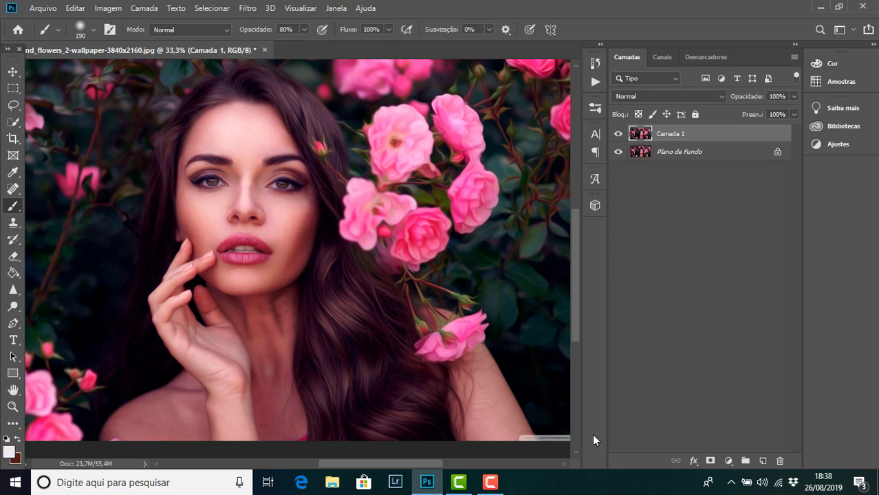
# Add a fresh mask, paint out the neck at 100% brush opacity, and switch to white.
pyautogui.click(710, 461)
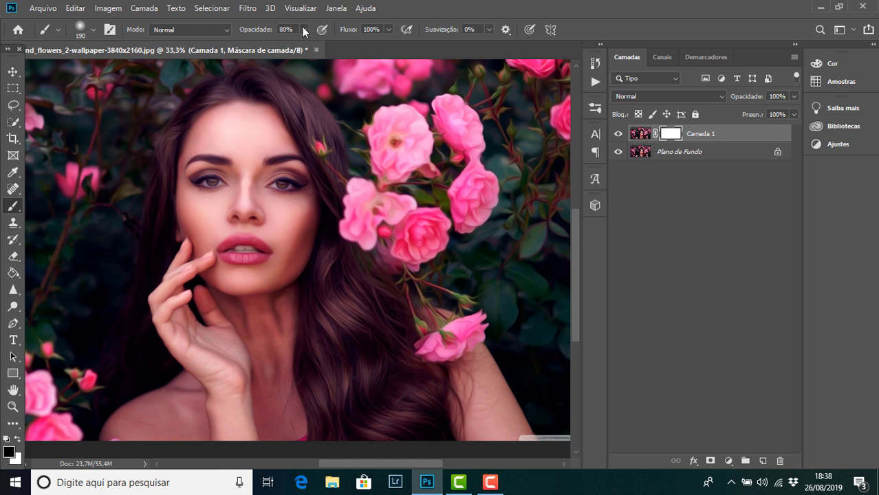
pyautogui.moveTo(302, 29); pyautogui.dragTo(333, 50)
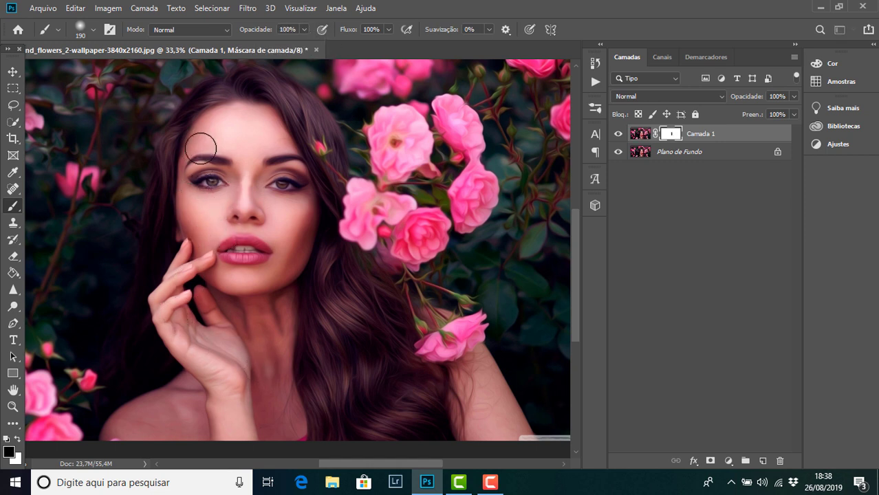
pyautogui.moveTo(247, 337); pyautogui.dragTo(274, 418)
pyautogui.scroll(-3, 575, 246)
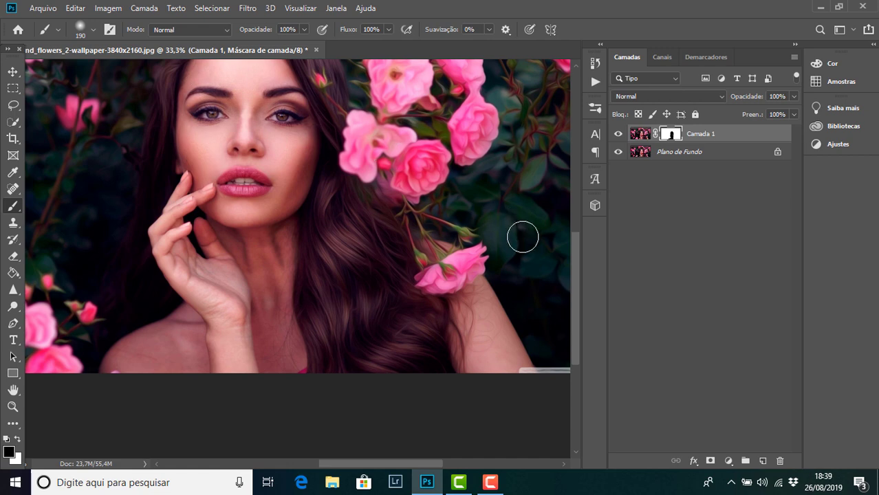
pyautogui.moveTo(576, 245); pyautogui.dragTo(576, 221)
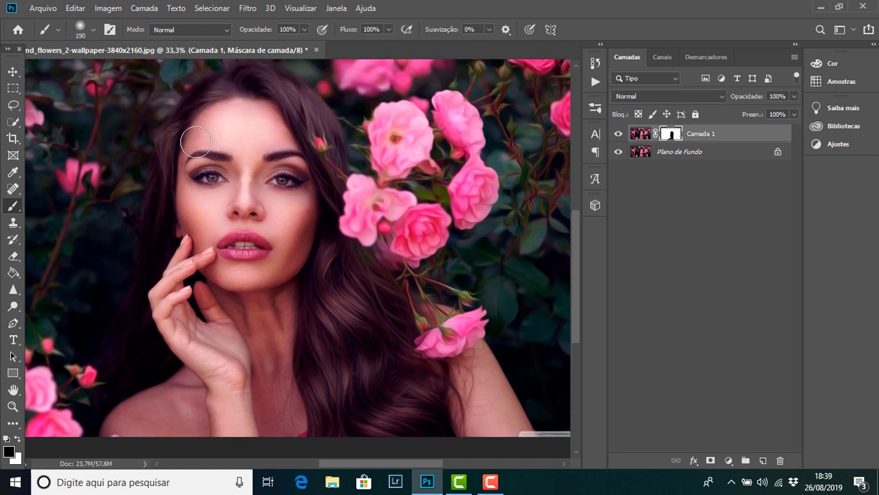
pyautogui.hotkey('ctrl', '+')
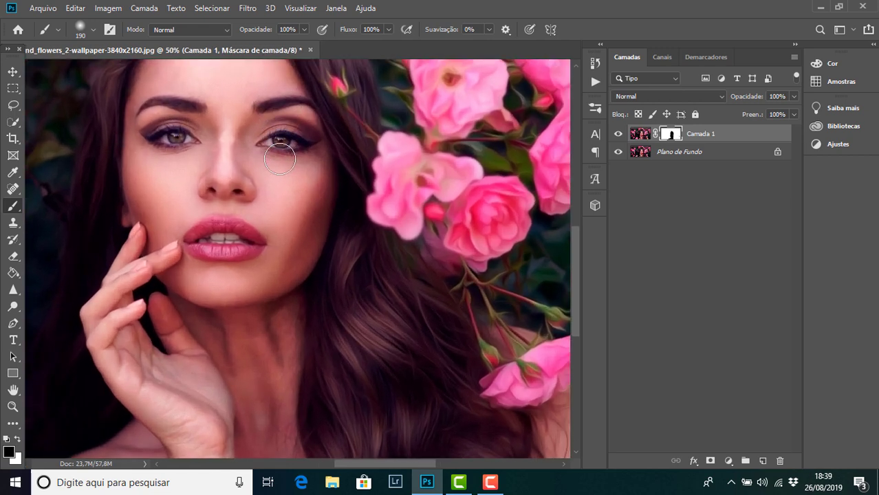
pyautogui.moveTo(578, 254); pyautogui.dragTo(576, 227)
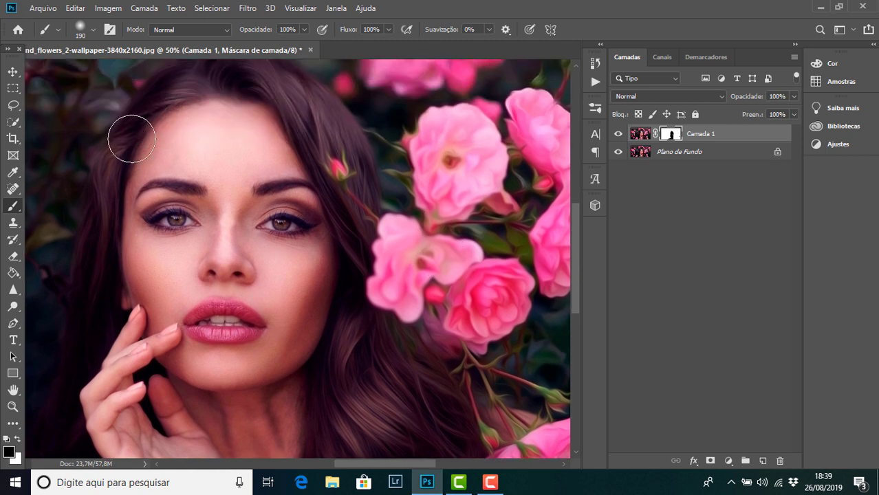
pyautogui.click(17, 440)
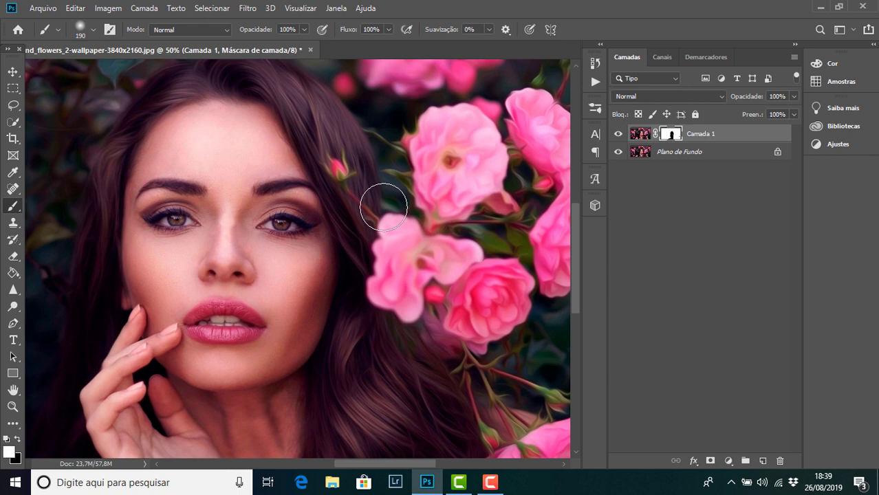
pyautogui.hotkey('ctrl', '+')
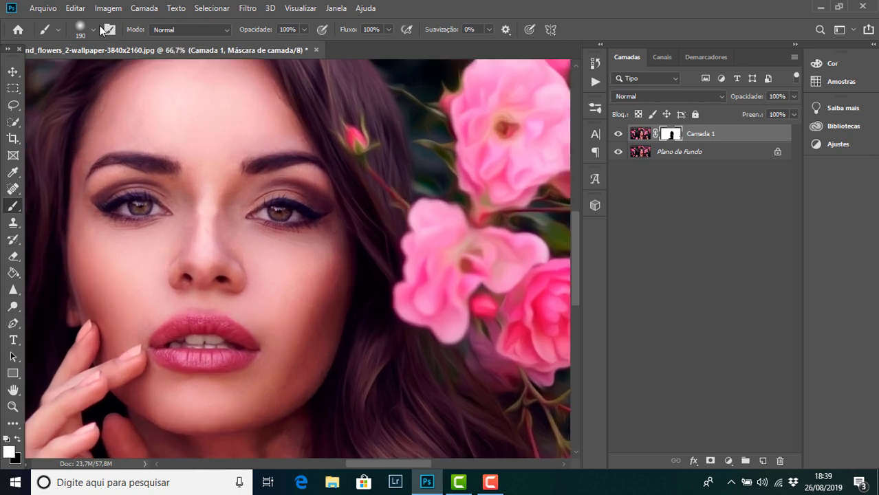
# Shrink the brush to 43 px and paint white over the left eyebrow.
pyautogui.click(93, 30)
pyautogui.click(90, 70)
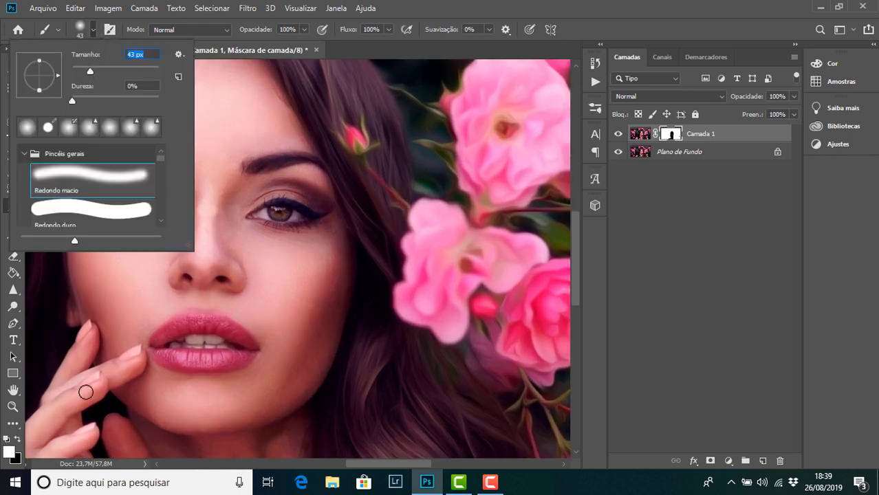
pyautogui.click(17, 440)
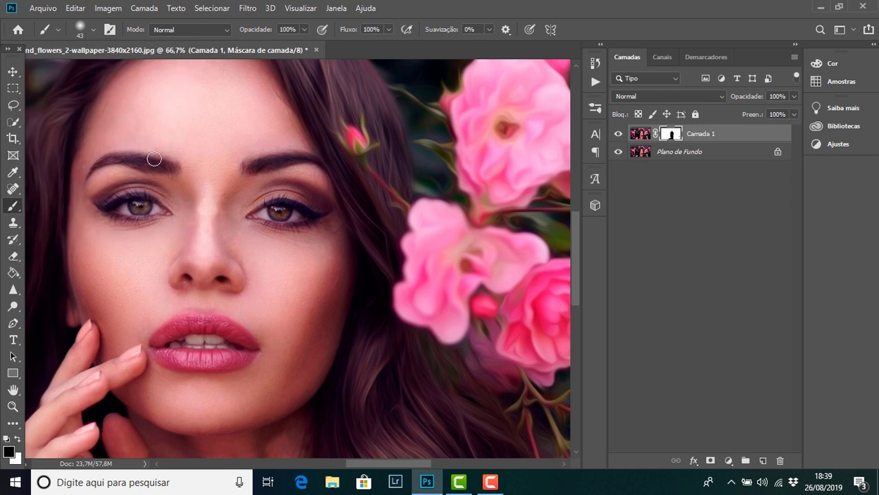
pyautogui.click(17, 438)
pyautogui.moveTo(133, 157); pyautogui.dragTo(173, 155)
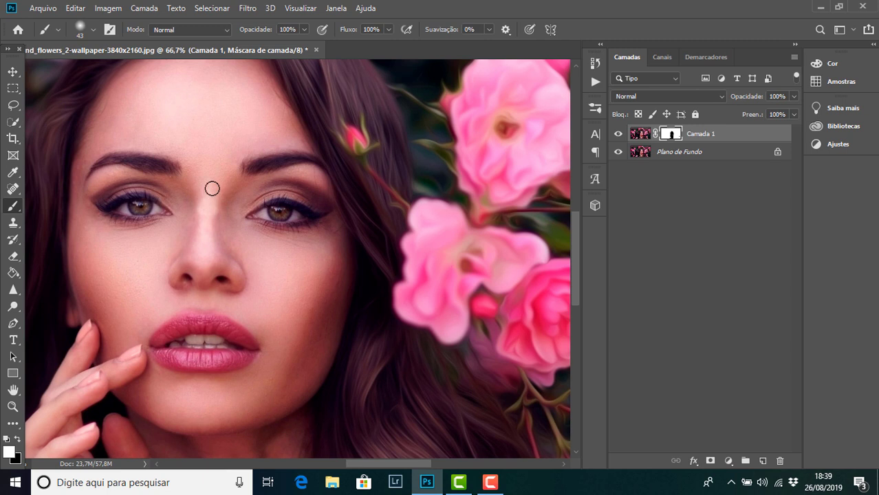
# Lower the brush opacity to 24% for softer mask strokes.
pyautogui.moveTo(304, 28); pyautogui.dragTo(260, 43)
pyautogui.hotkey('ctrl', '-')
pyautogui.hotkey('ctrl', '-')
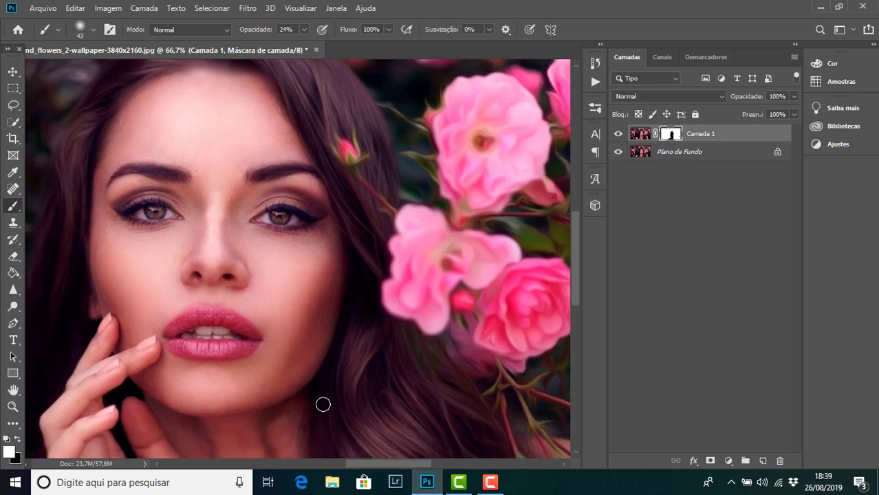
pyautogui.hotkey('ctrl', '-')
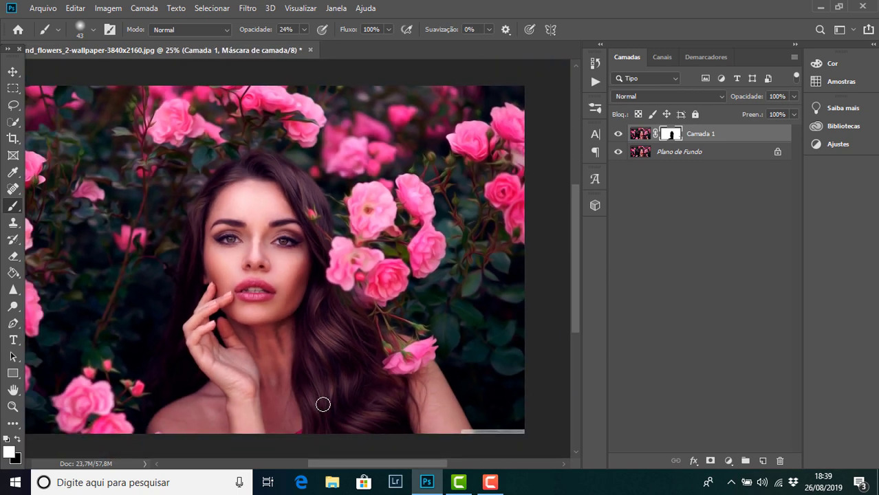
pyautogui.hotkey('ctrl', '+')
pyautogui.hotkey('ctrl', '+')
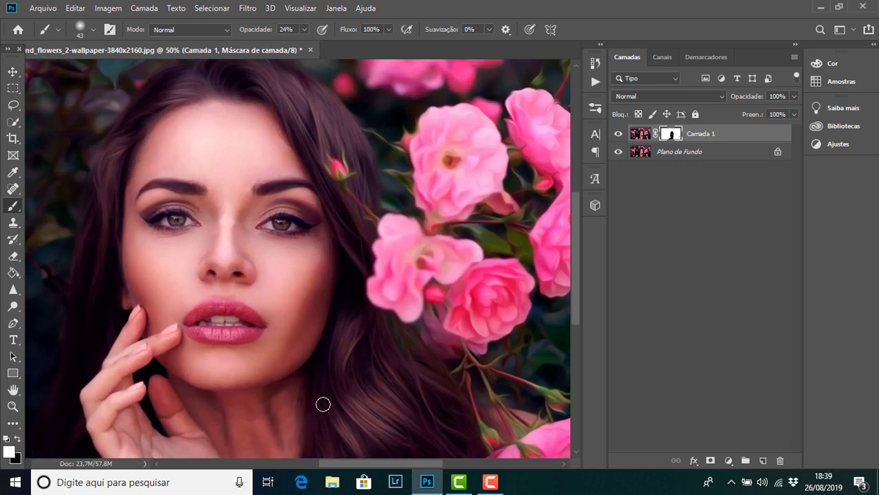
pyautogui.hotkey('ctrl', '-')
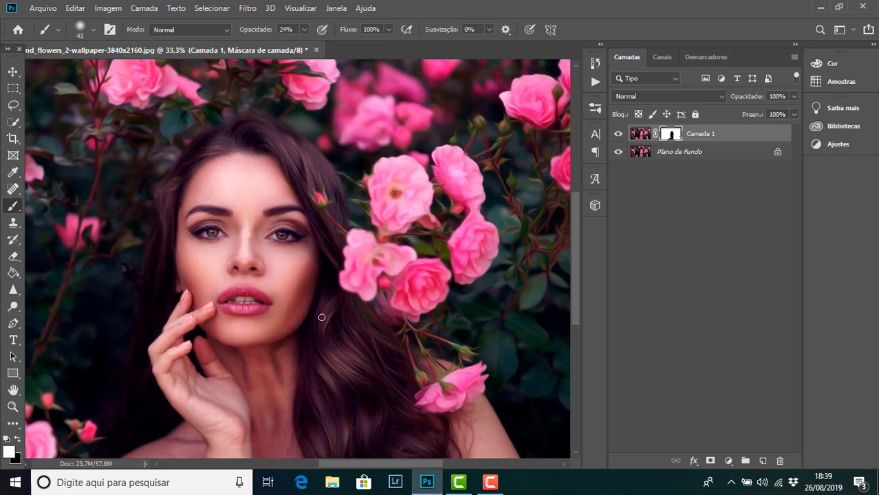
pyautogui.hotkey('ctrl', '+')
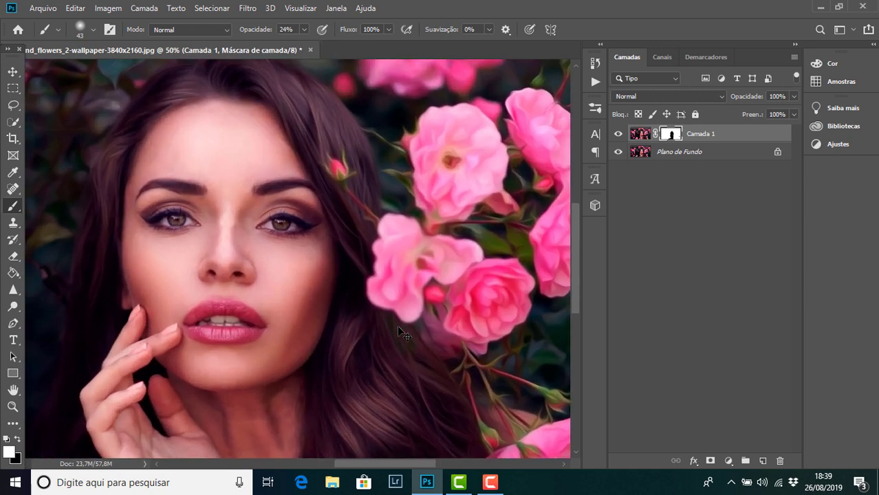
# Set the brush to 73% opacity and 163 px, with black as the foreground colour.
pyautogui.click(304, 31)
pyautogui.click(329, 43)
pyautogui.click(333, 44)
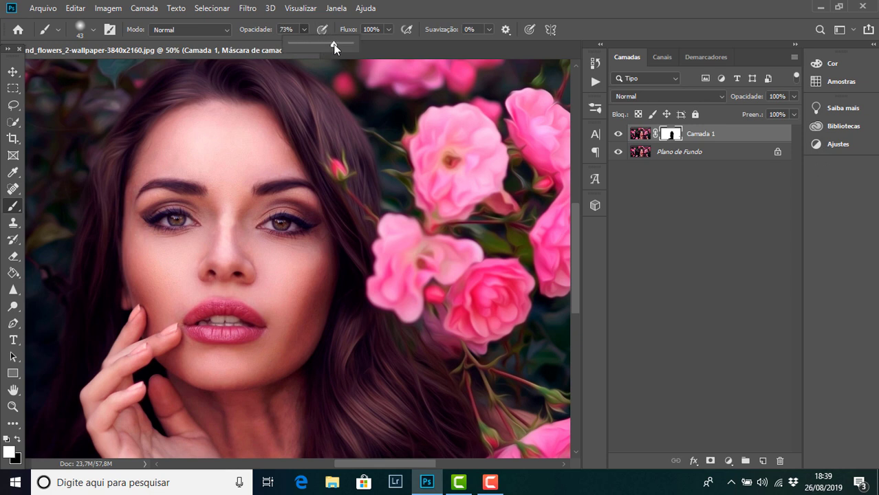
pyautogui.click(93, 29)
pyautogui.click(295, 100)
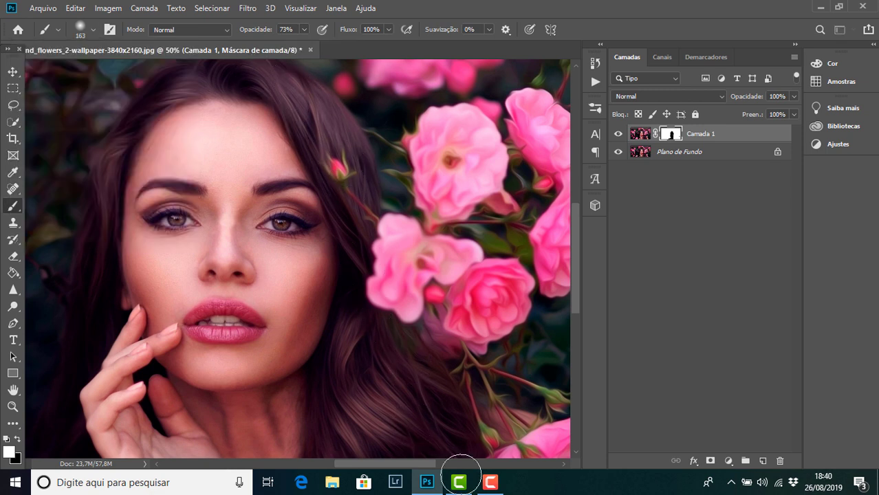
pyautogui.click(17, 440)
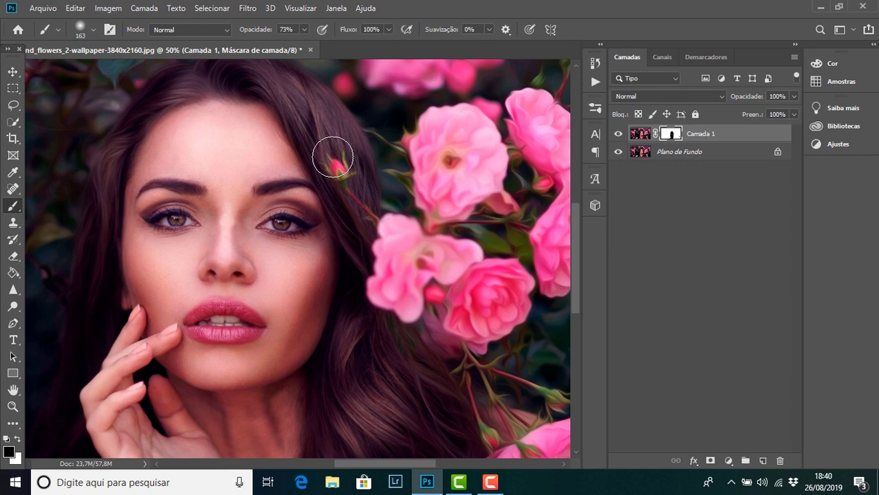
pyautogui.hotkey('ctrl', '-')
pyautogui.hotkey('ctrl', '-')
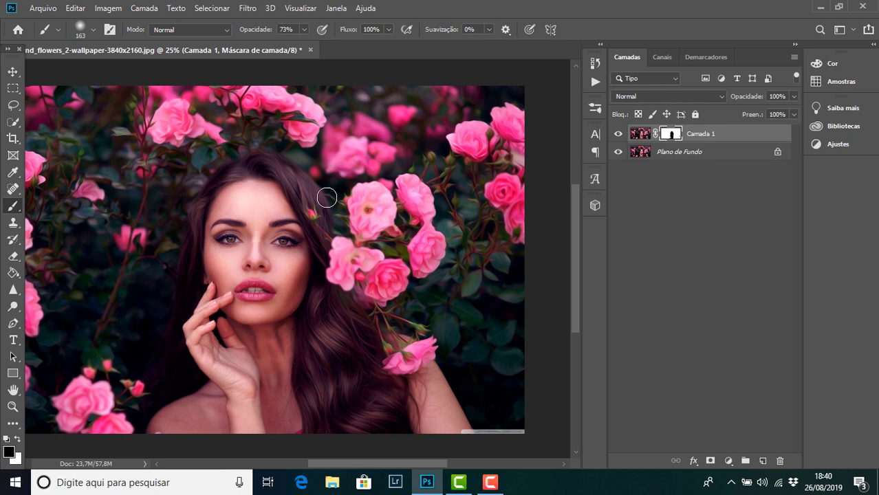
pyautogui.hotkey('ctrl', '+')
pyautogui.hotkey('ctrl', '+')
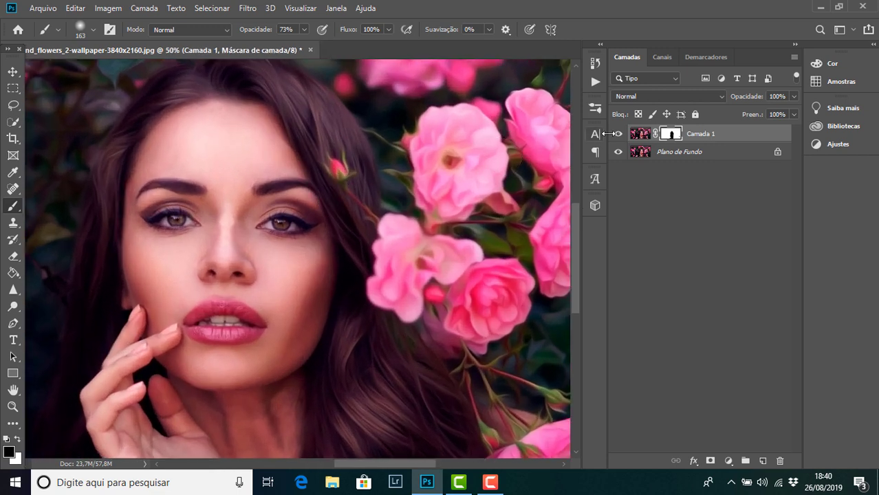
# Hide and re-show Camada 1 to compare the oil painting against the original photo.
pyautogui.click(617, 134)
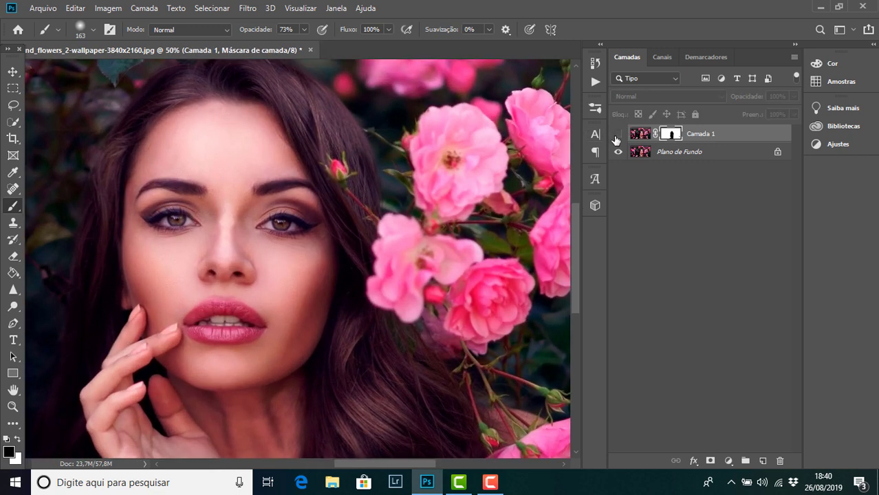
pyautogui.hotkey('ctrl', '-')
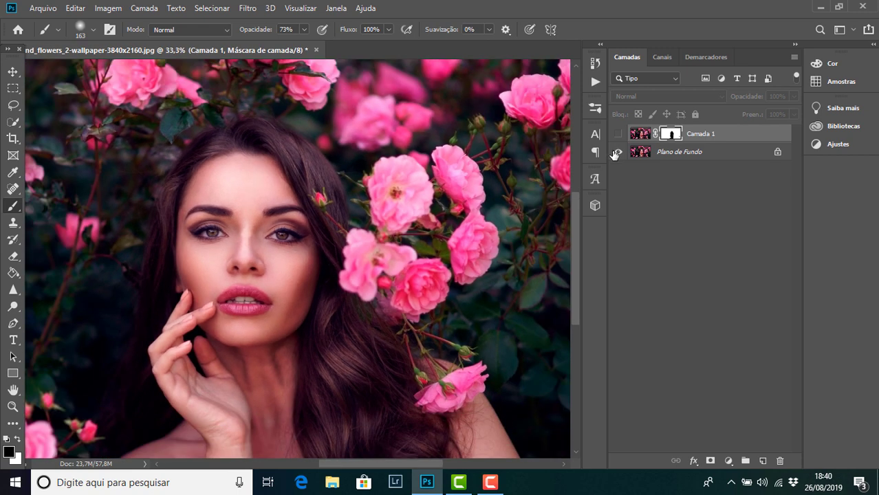
pyautogui.hotkey('ctrl', '+')
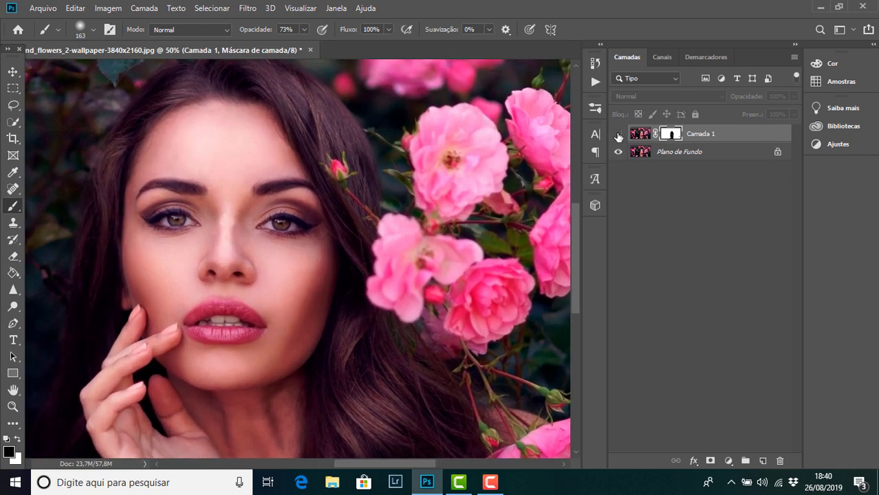
pyautogui.click(617, 135)
pyautogui.hotkey('ctrl', '-')
pyautogui.hotkey('ctrl', '-')
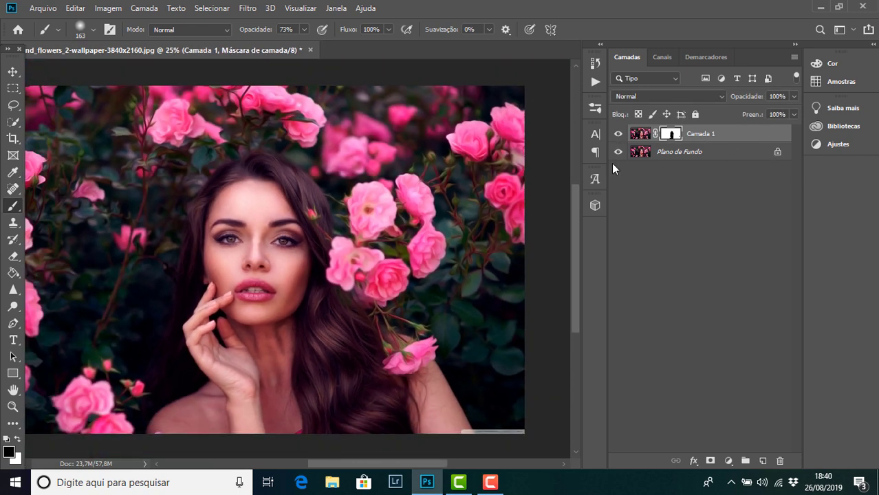
pyautogui.hotkey('ctrl', '-')
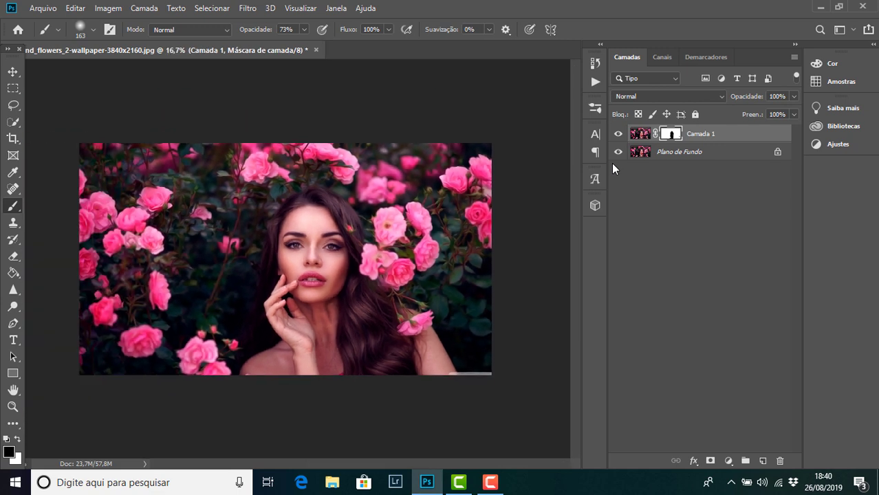
# Switch to the Move tool and make Plano de Fundo the active layer.
pyautogui.press('v')
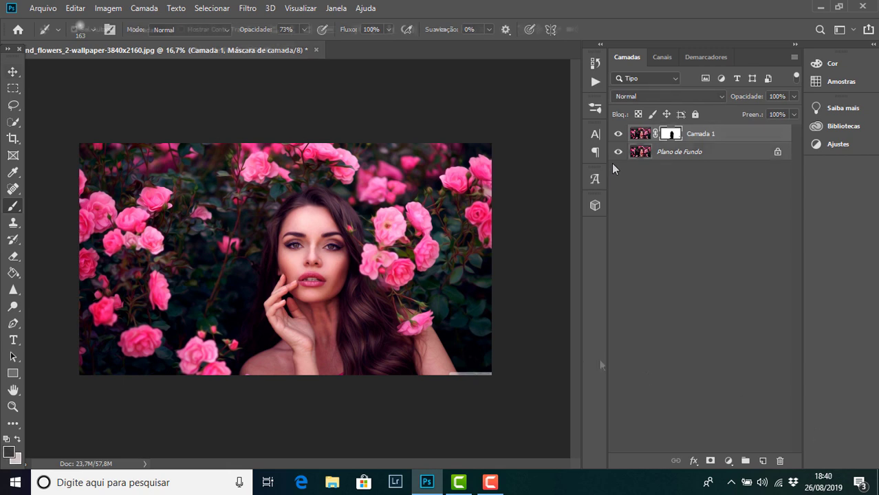
pyautogui.hotkey('alt', '[')
pyautogui.hotkey('ctrl', '+')
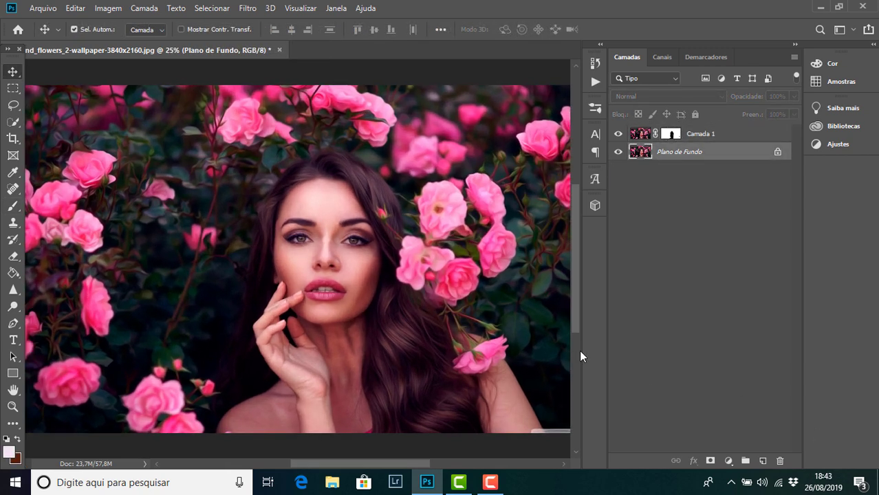
# Dismiss the Filtro > Estilização menu unused, uncheck Sel. Autom., and open Preferências (Ctrl+K).
pyautogui.click(248, 8)
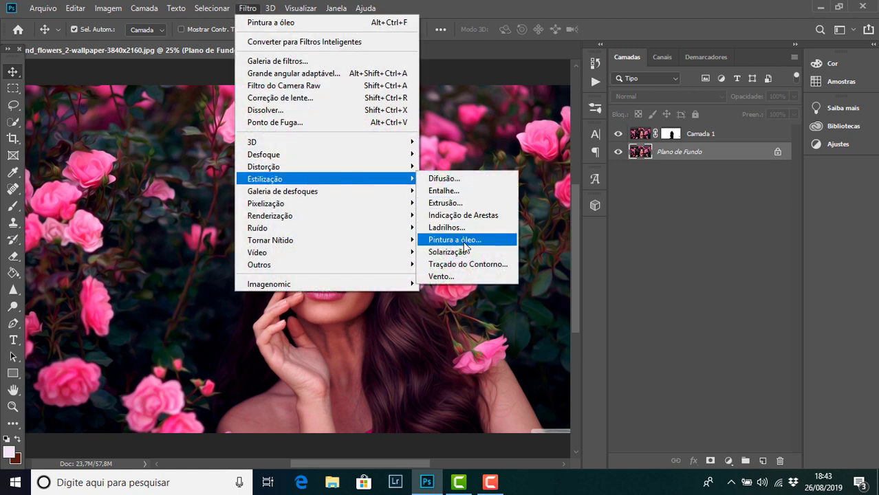
pyautogui.moveTo(327, 179)
pyautogui.click(511, 74)
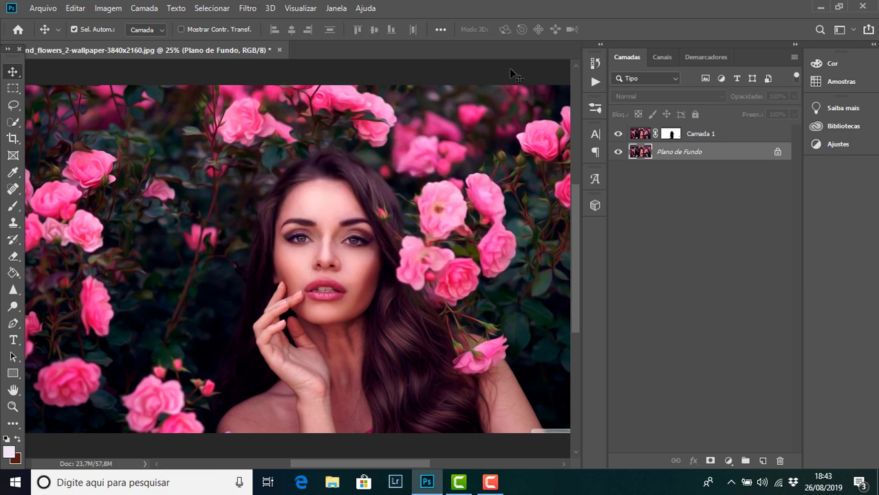
pyautogui.press('ctrl')
pyautogui.hotkey('ctrl', 'k')
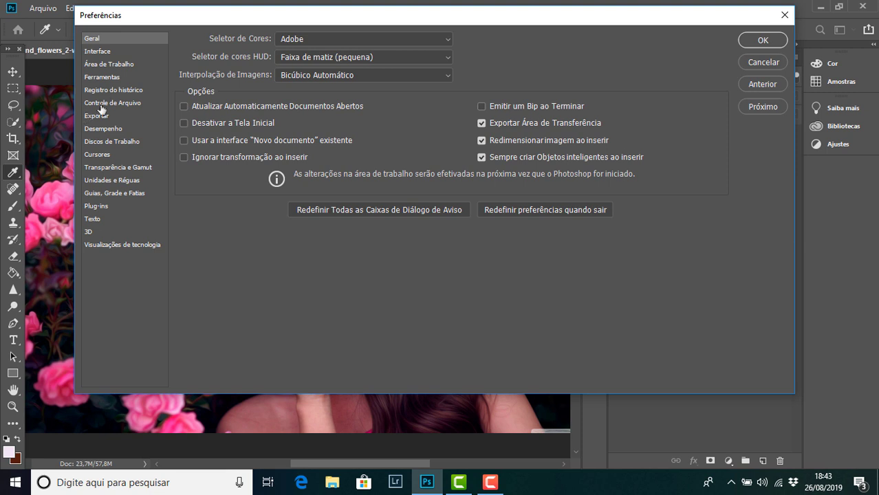
# Review Desempenho and advanced GPU settings (Avançado drawing mode, OpenCL on), closing them unchanged.
pyautogui.click(103, 129)
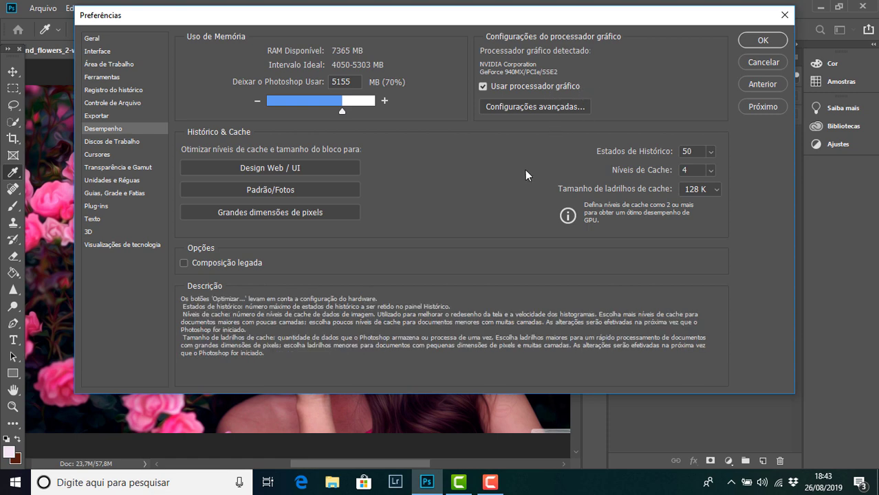
pyautogui.click(533, 108)
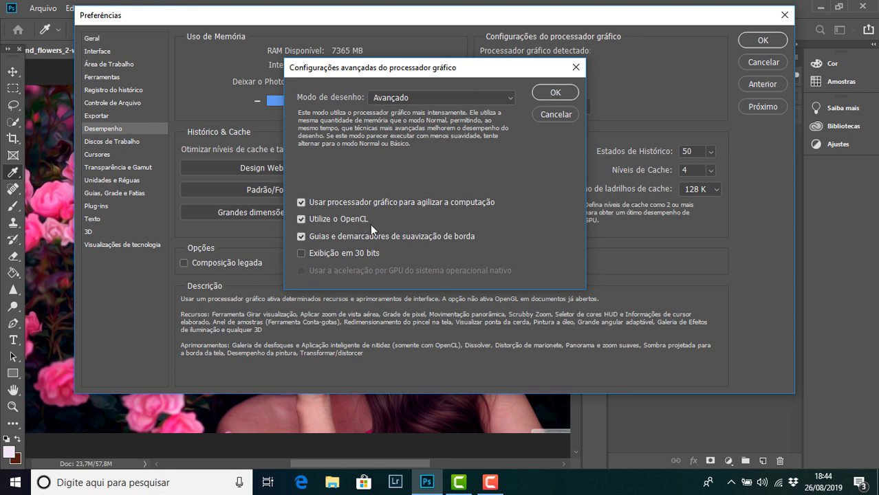
pyautogui.click(575, 72)
pyautogui.click(784, 15)
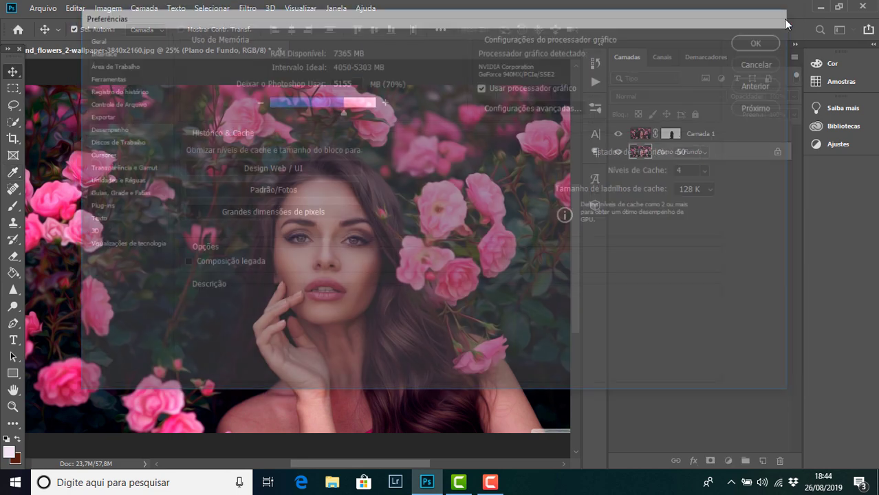